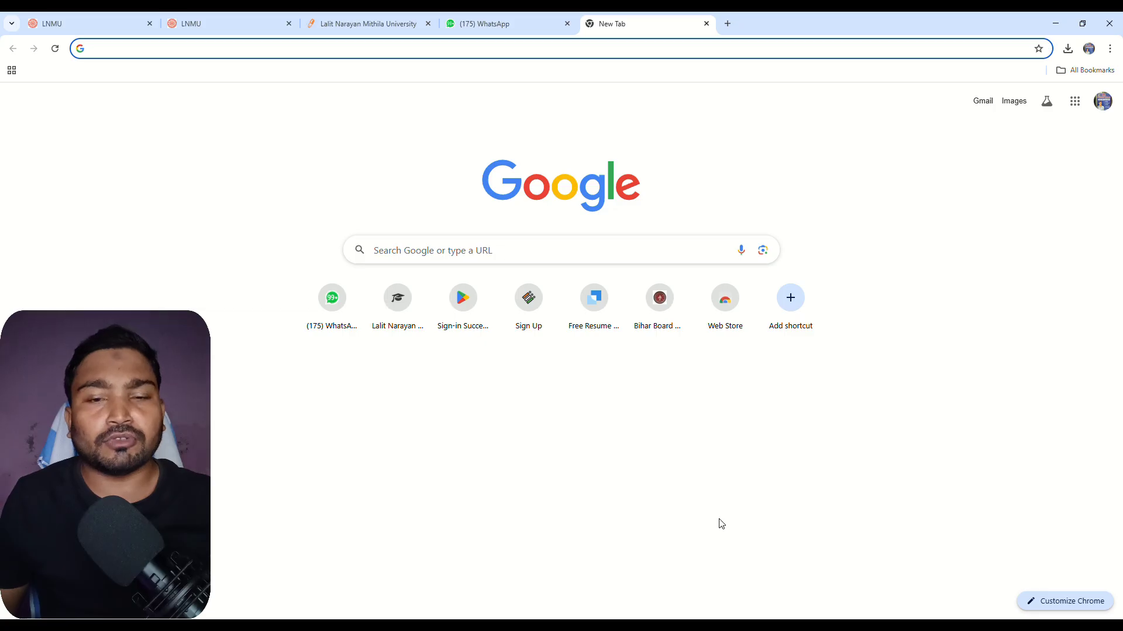
# Search Google for lnmu and open the university's official website from the results.
pyautogui.click(424, 256)
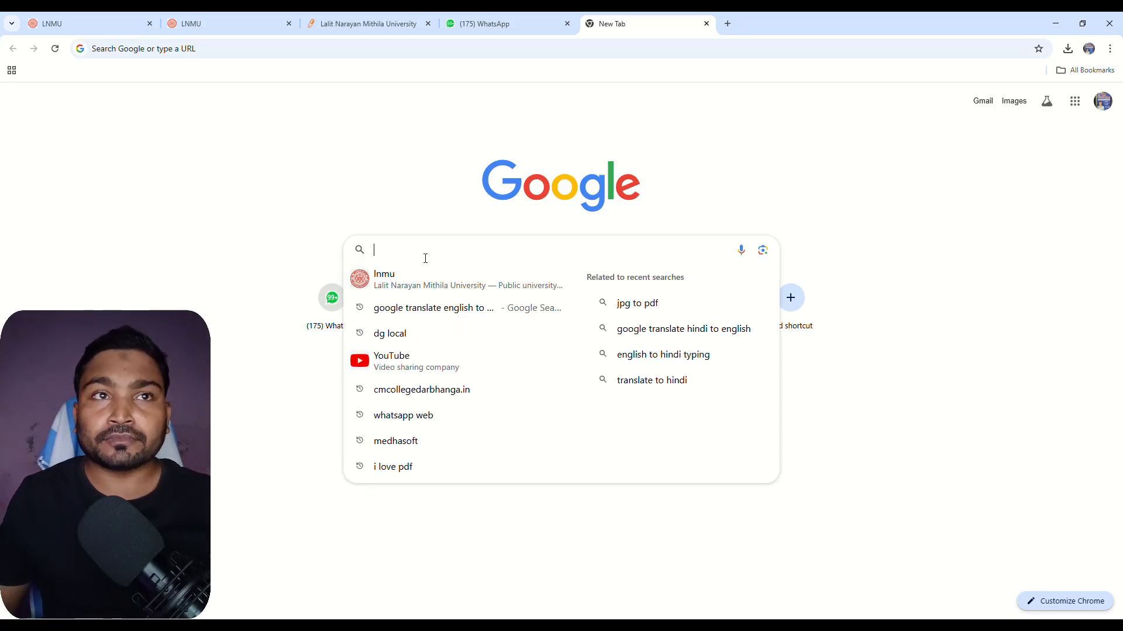
pyautogui.click(409, 284)
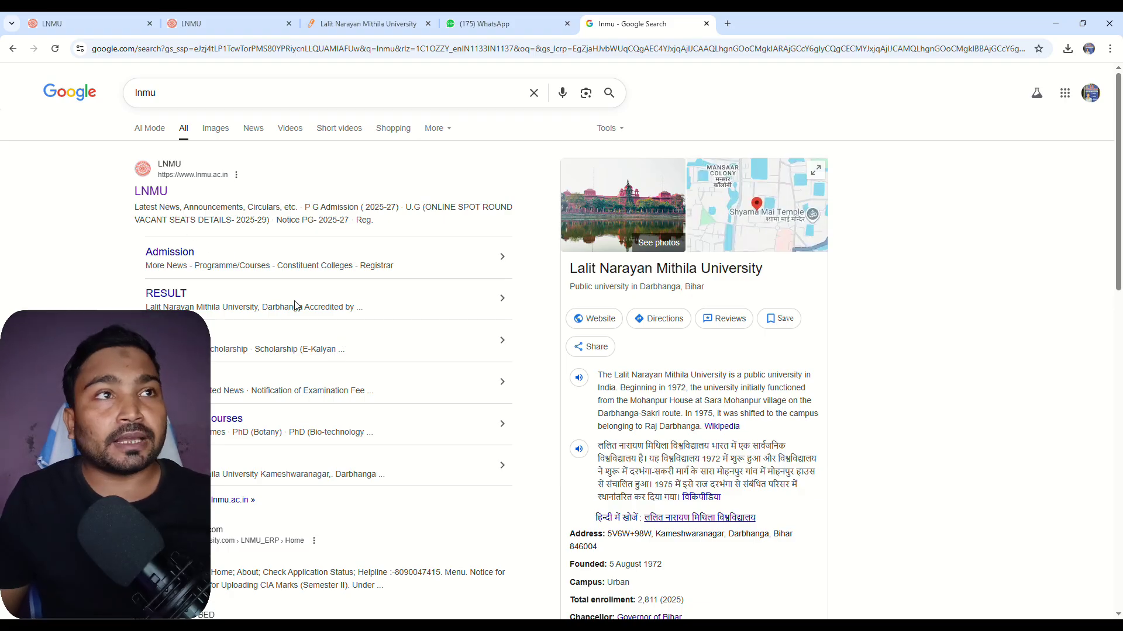
pyautogui.click(151, 197)
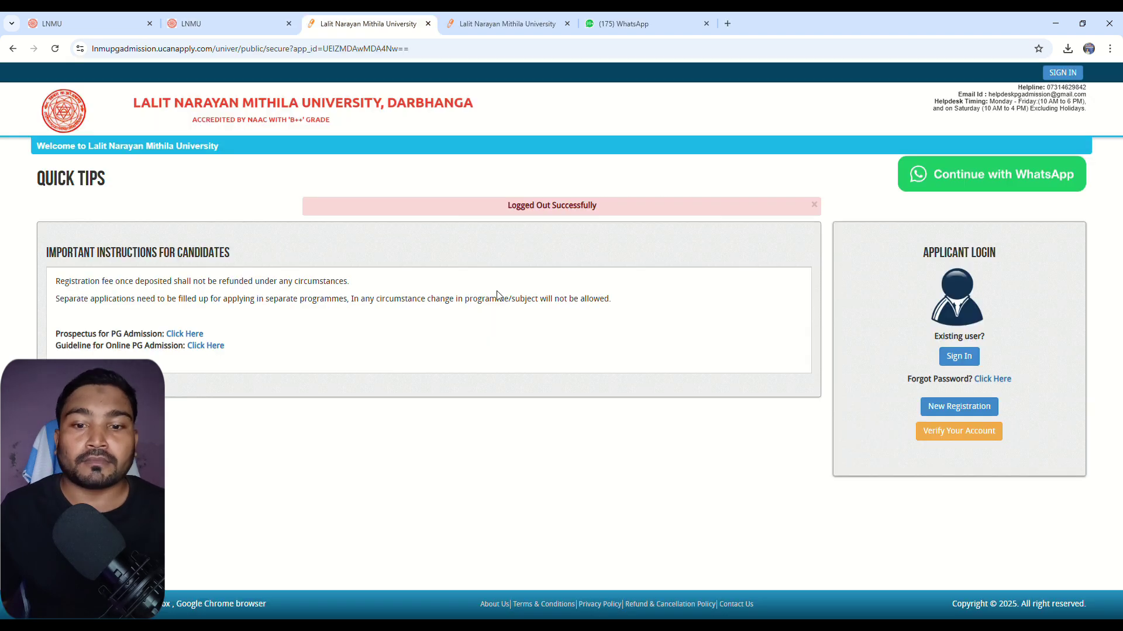
# Open the new applicant registration form and review its name, date of birth, parents, contact, password and captcha fields.
pyautogui.click(734, 281)
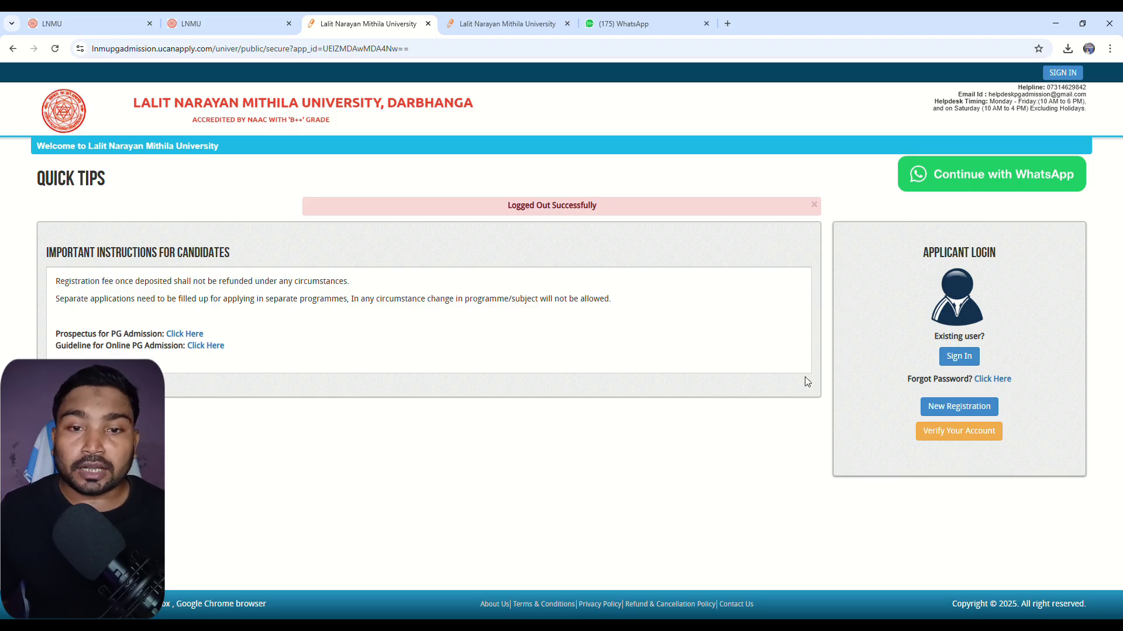
pyautogui.click(976, 409)
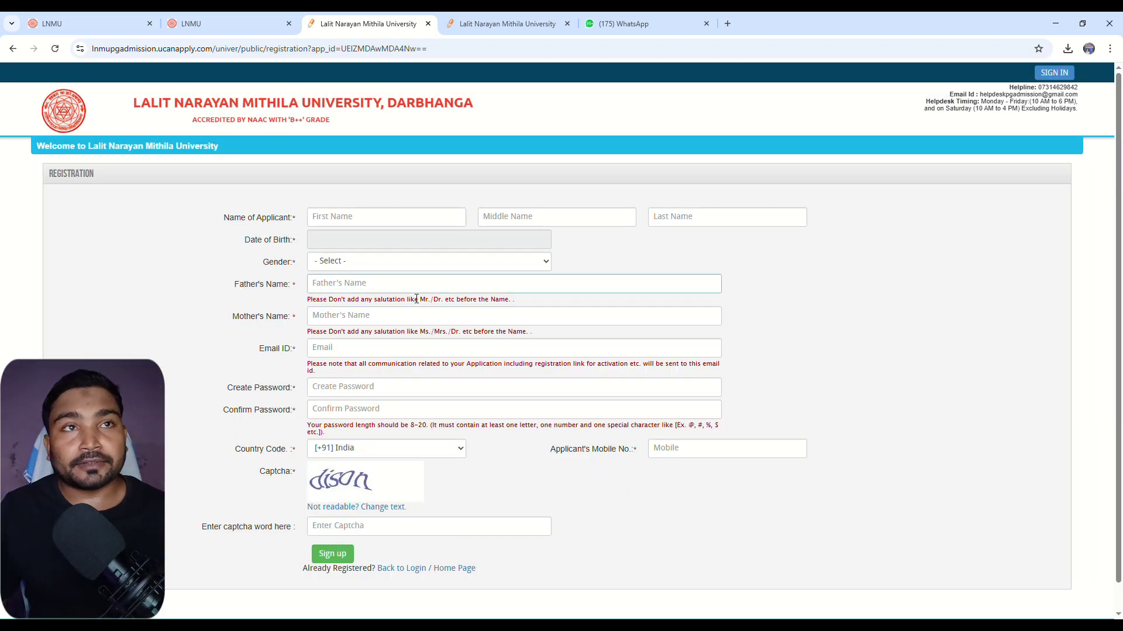
pyautogui.click(353, 225)
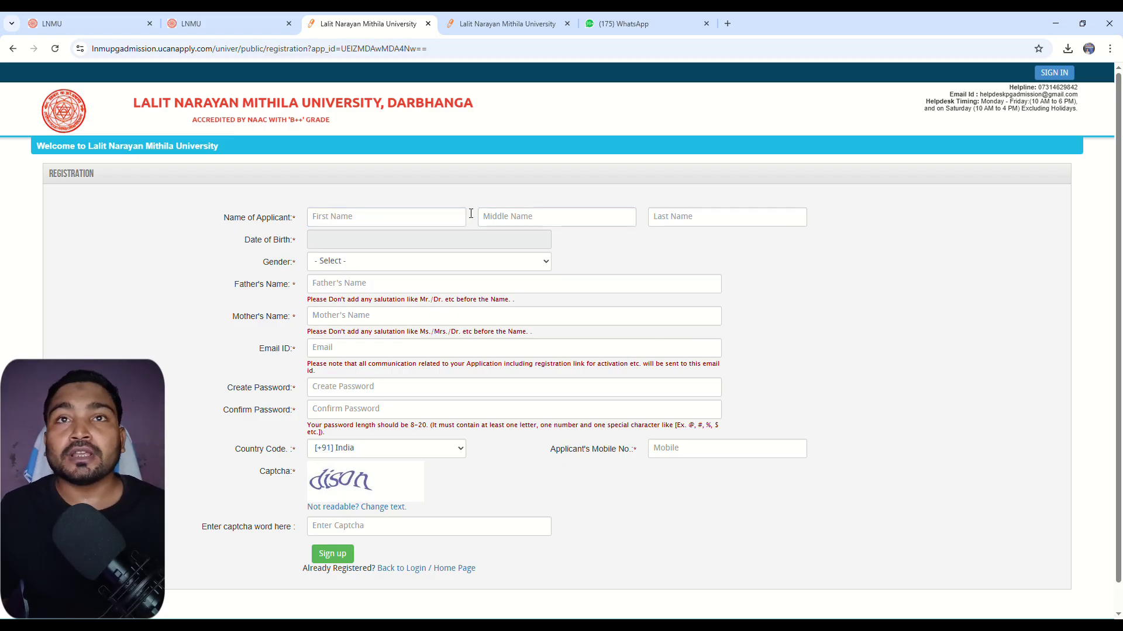
pyautogui.click(389, 223)
pyautogui.click(556, 220)
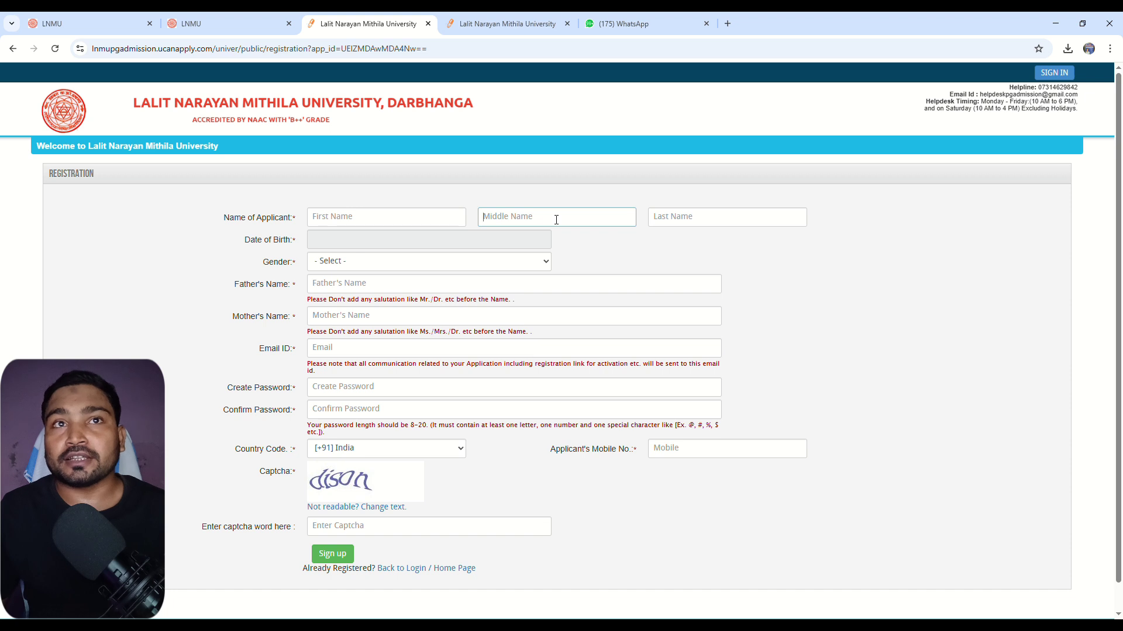
pyautogui.click(722, 215)
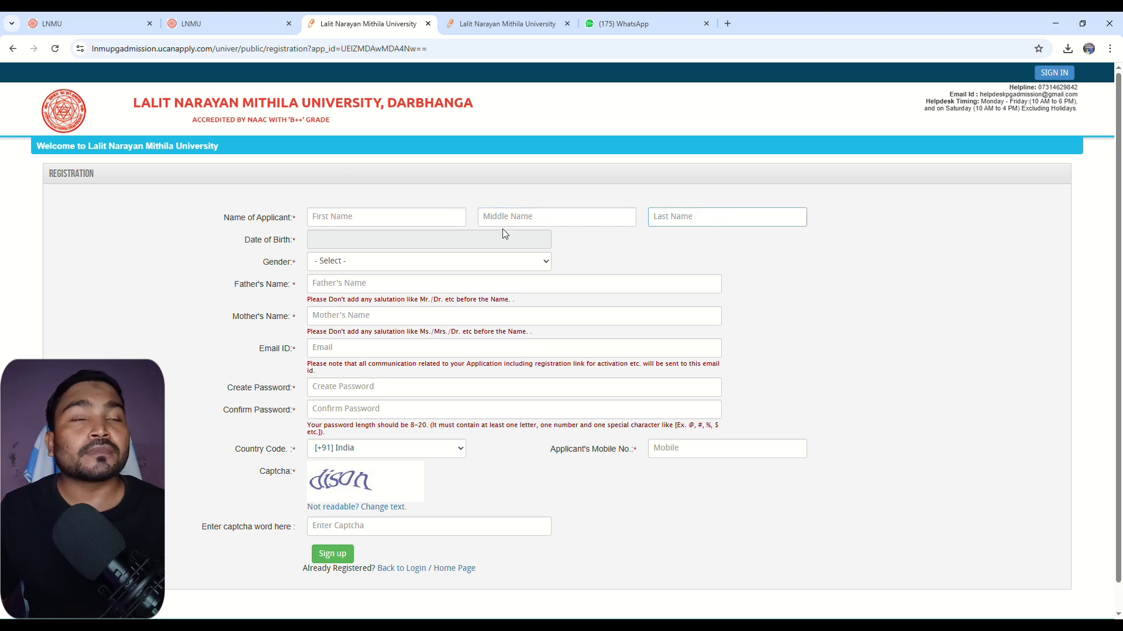
pyautogui.click(418, 224)
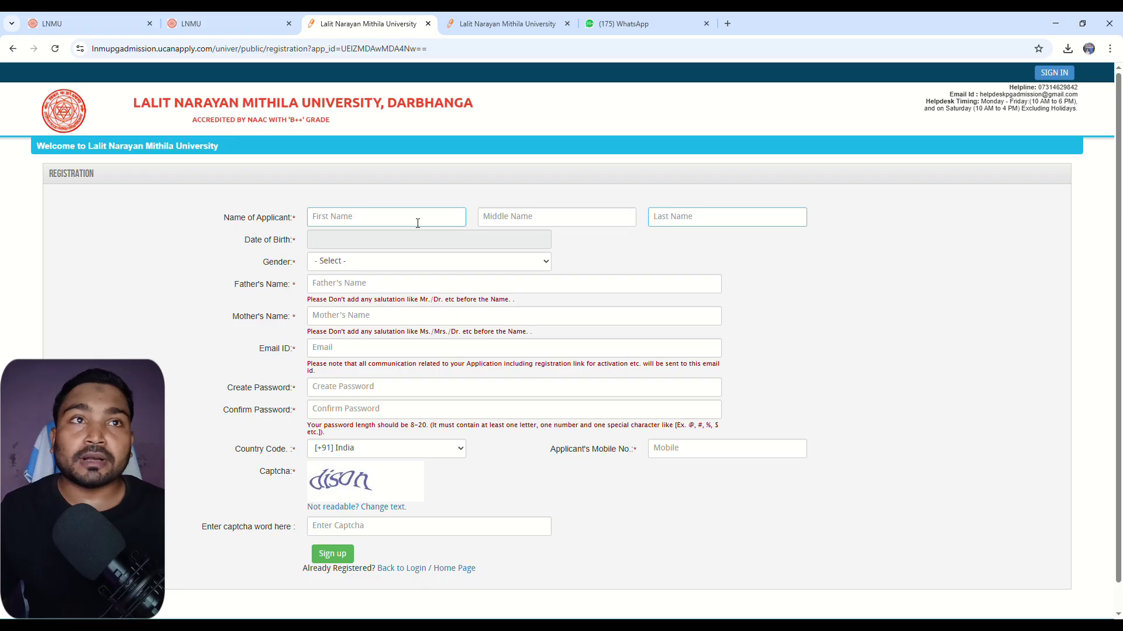
pyautogui.click(703, 226)
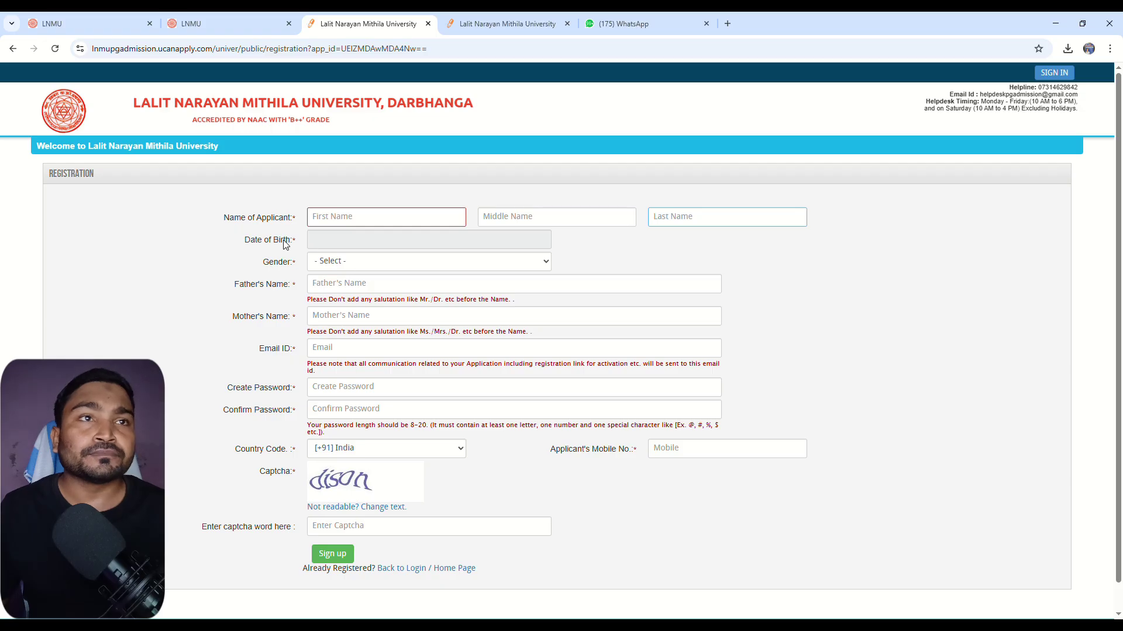
pyautogui.scroll(-1, 389, 261)
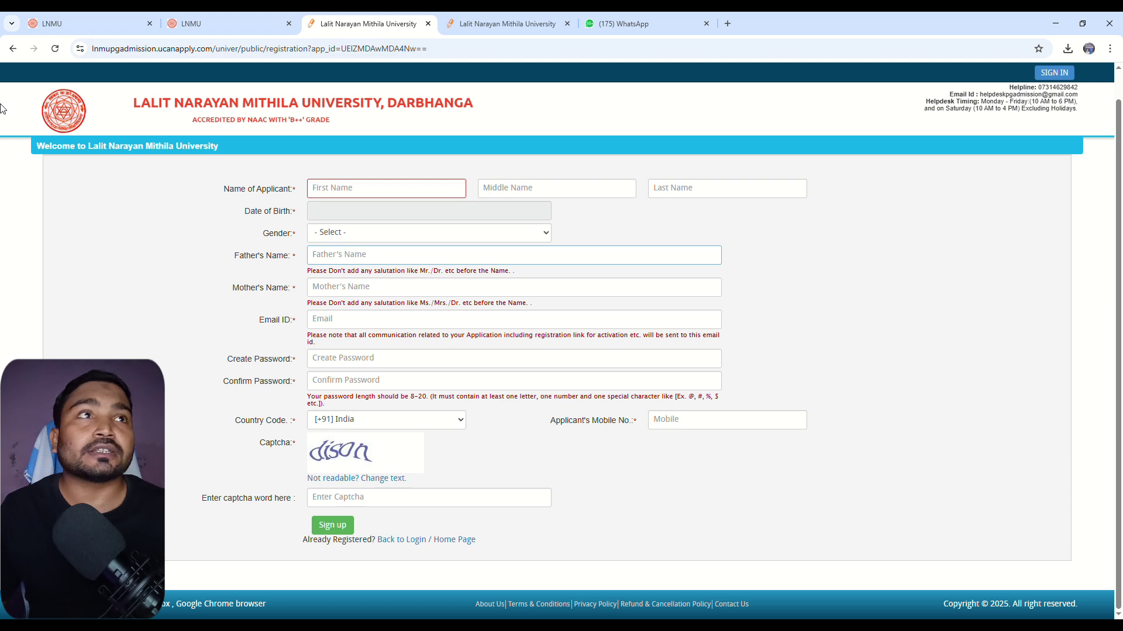
# Return to the admission portal's start page and open the applicant sign-in form at its login ID field.
pyautogui.click(13, 49)
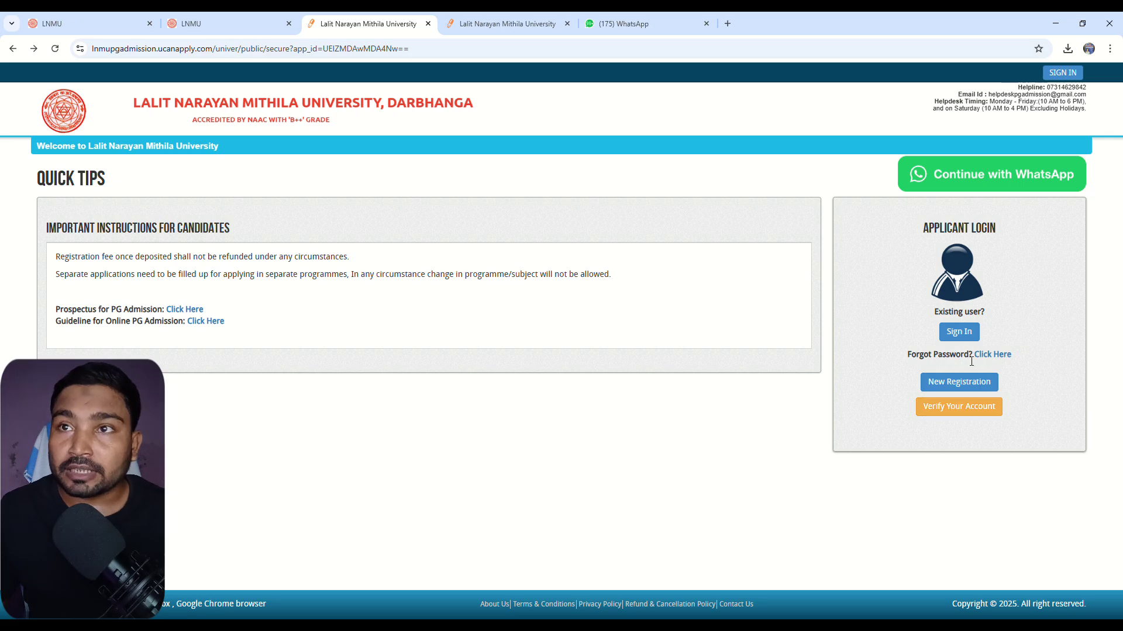
pyautogui.click(961, 334)
pyautogui.click(444, 211)
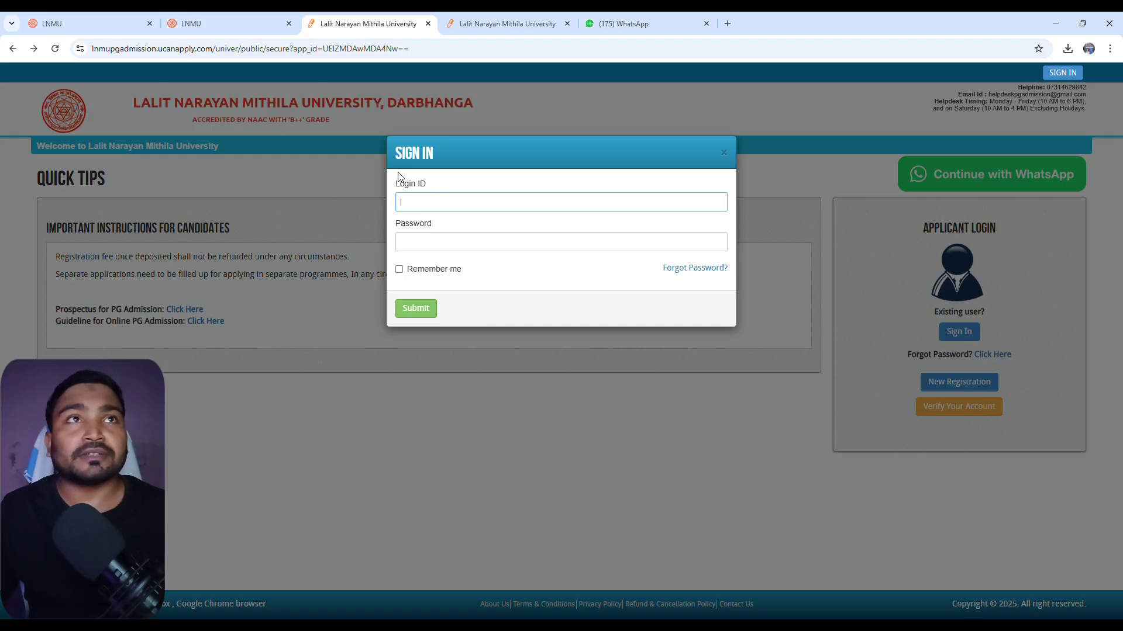
# Switch to the signed-in M.A. application and examine the applicant's personal details, from domicile and category to special quota and minority status.
pyautogui.click(486, 13)
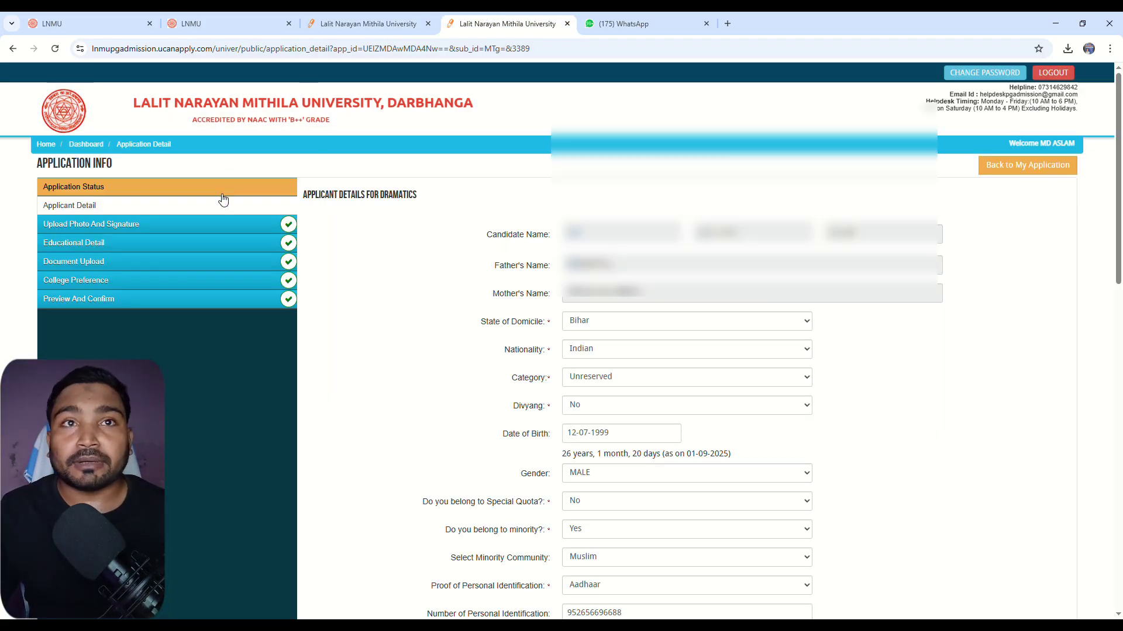
pyautogui.click(168, 186)
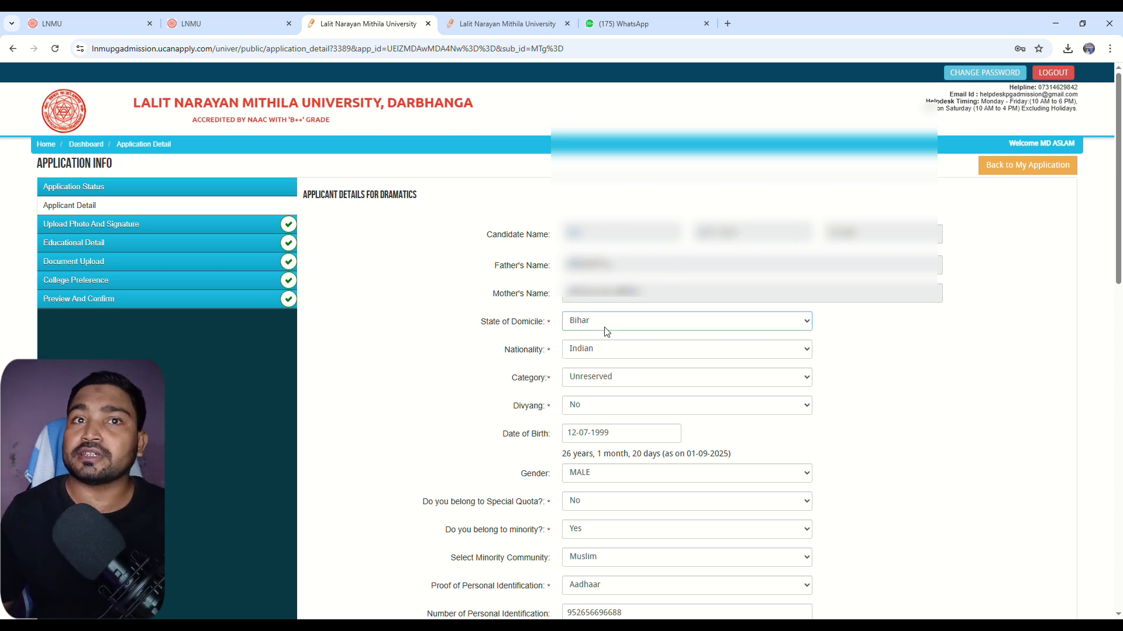
pyautogui.scroll(-1, 607, 332)
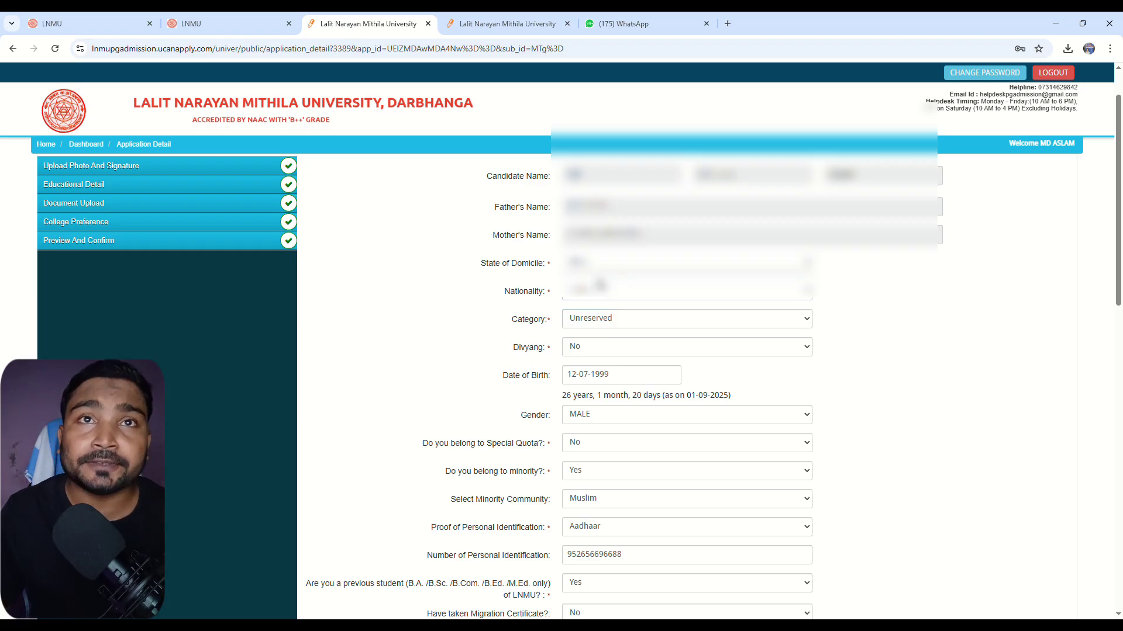
pyautogui.scroll(-1, 606, 331)
pyautogui.scroll(-1, 562, 245)
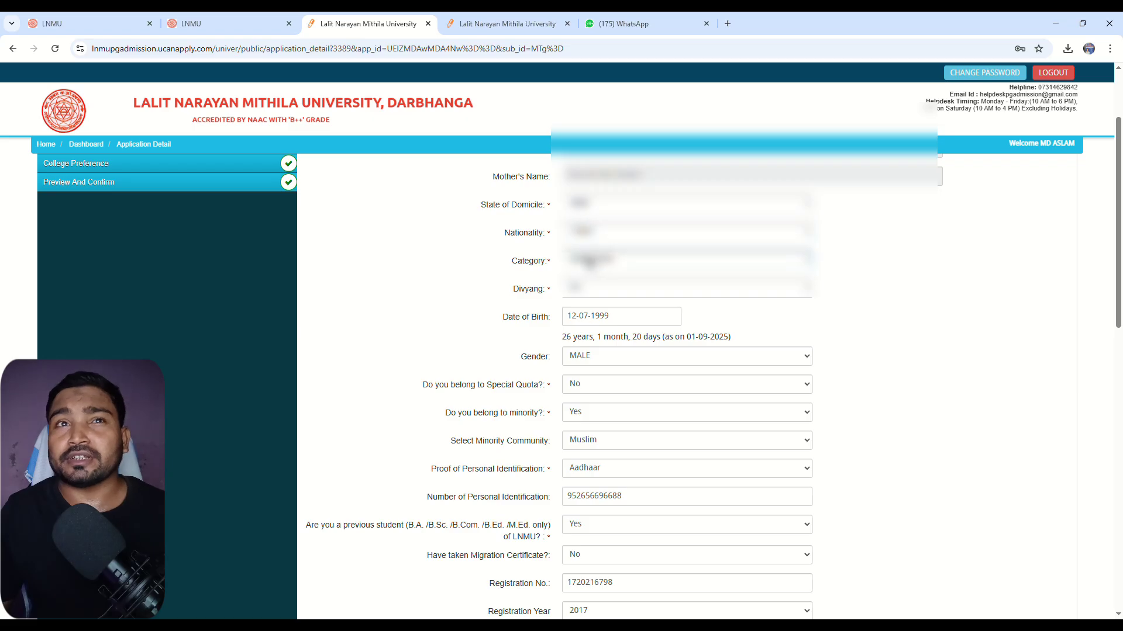
pyautogui.scroll(-2, 636, 280)
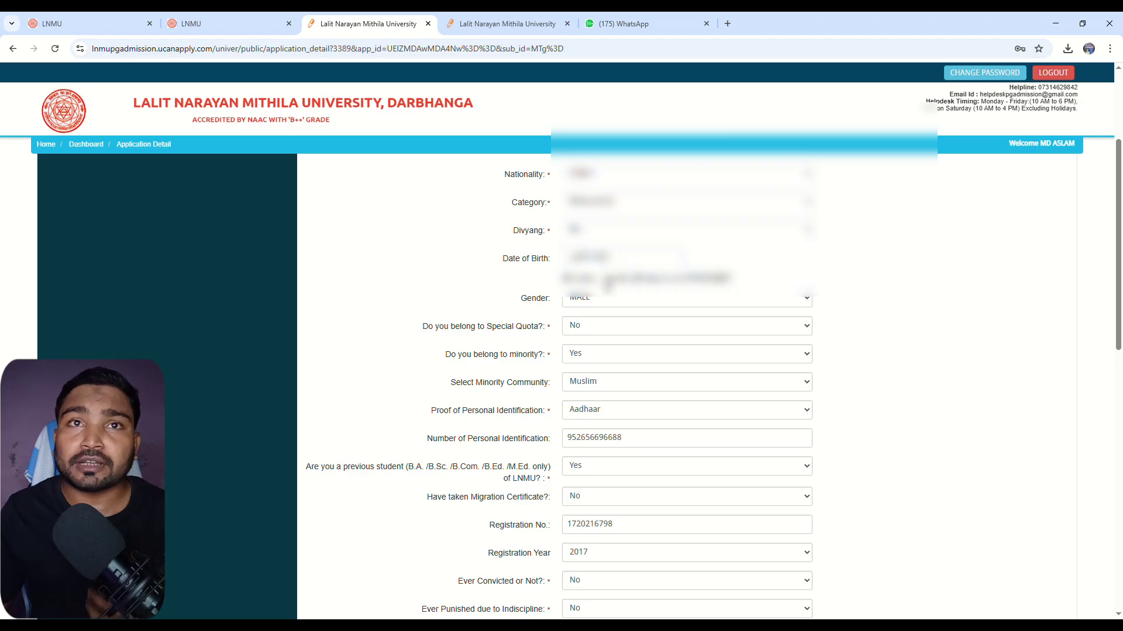
pyautogui.scroll(-2, 608, 287)
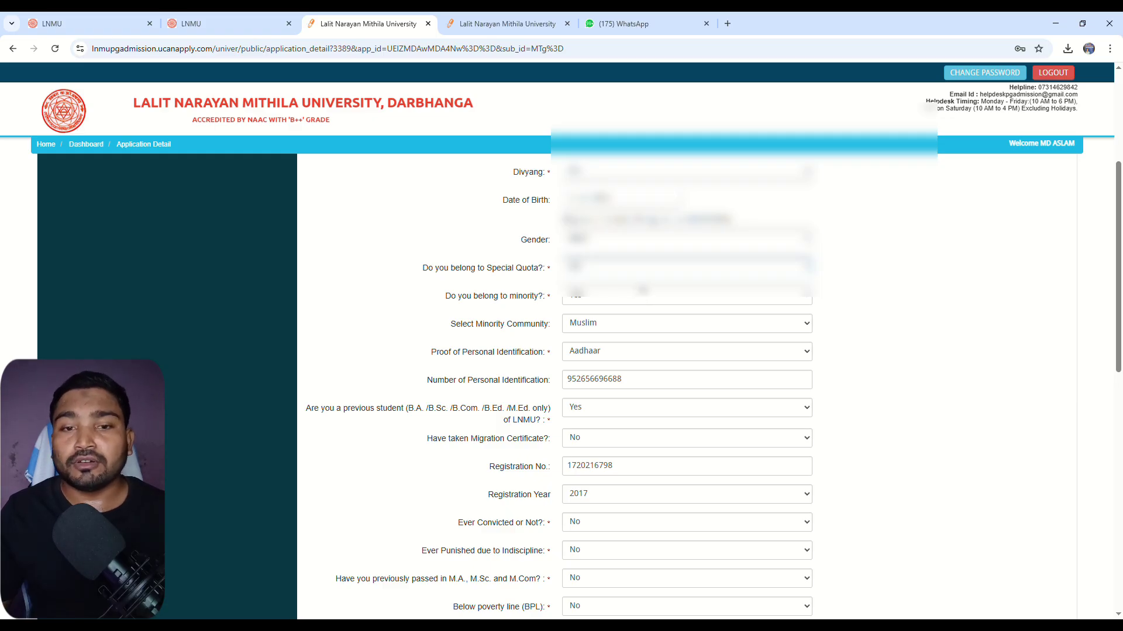
pyautogui.scroll(-1, 594, 321)
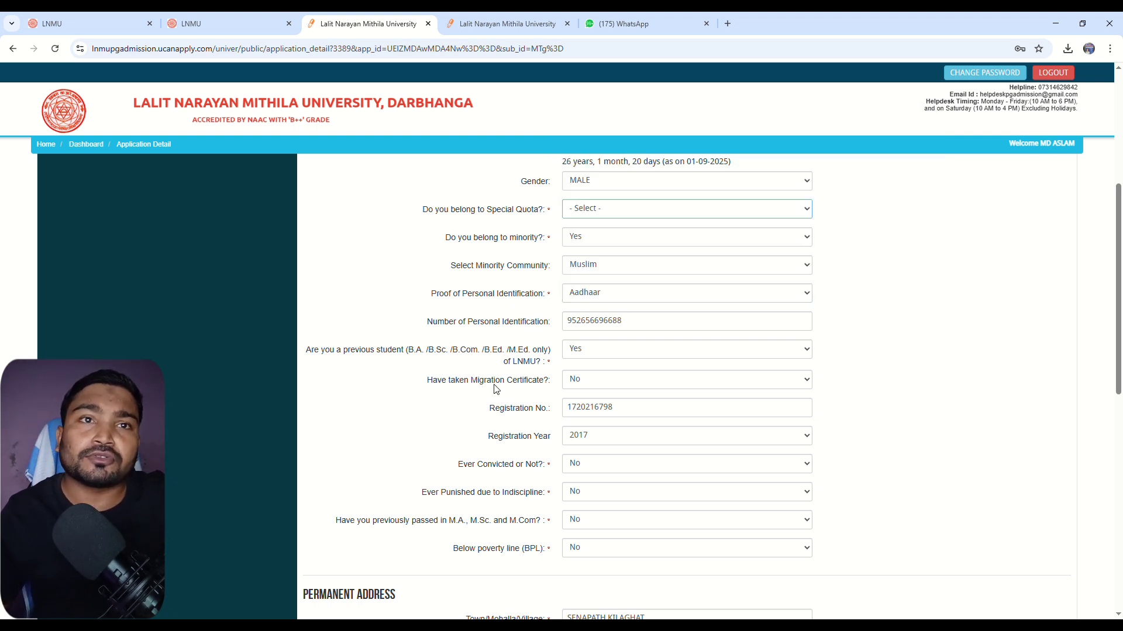
# Examine the previous student, registration, conviction and BPL entries, plus the permanent and correspondence address sections of the applicant details.
pyautogui.scroll(-1, 496, 388)
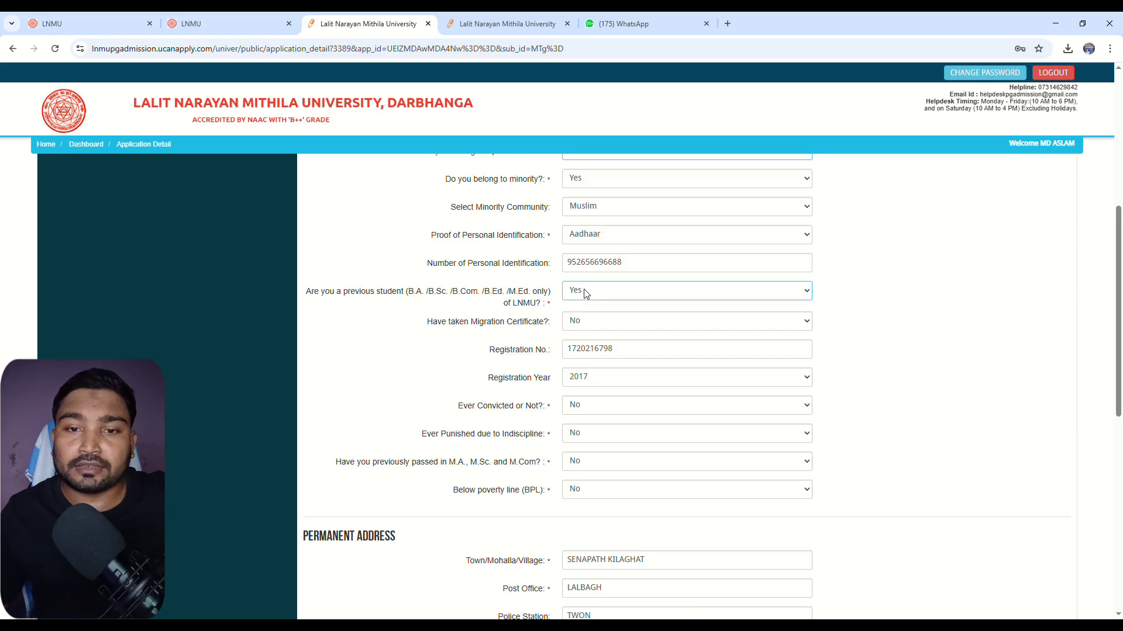
pyautogui.scroll(-1, 577, 294)
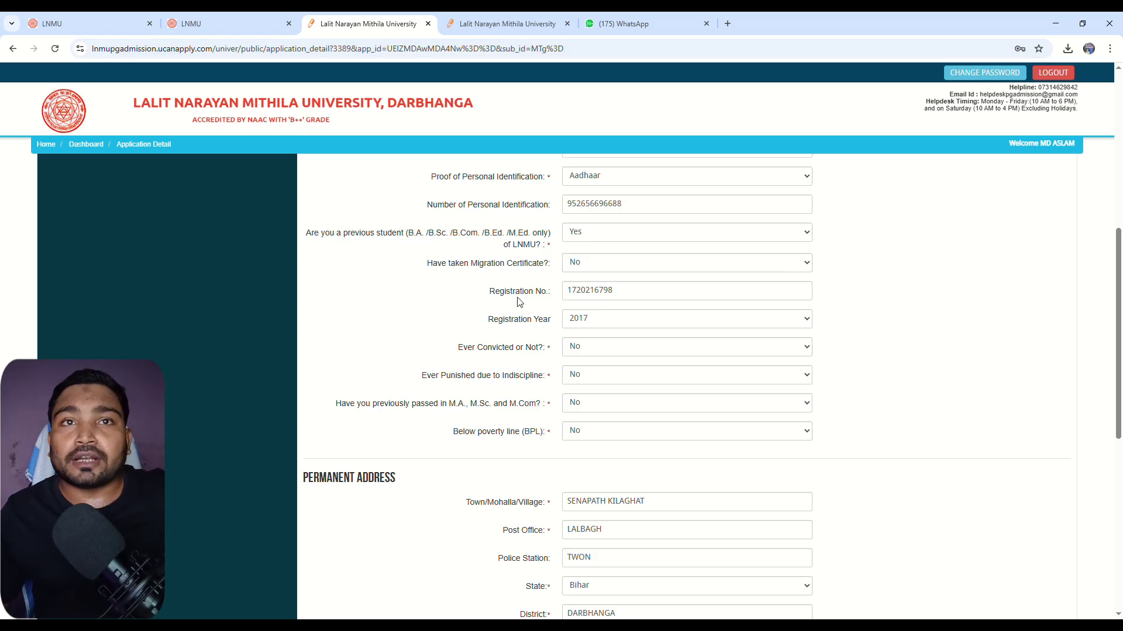
pyautogui.scroll(-1, 597, 299)
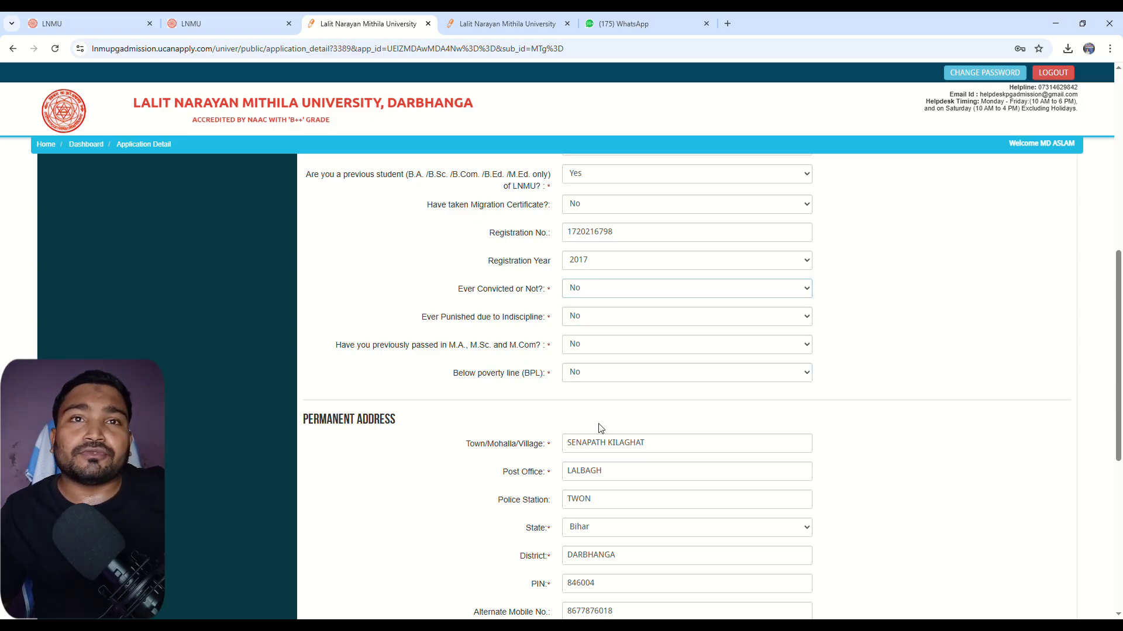
pyautogui.scroll(-1, 486, 371)
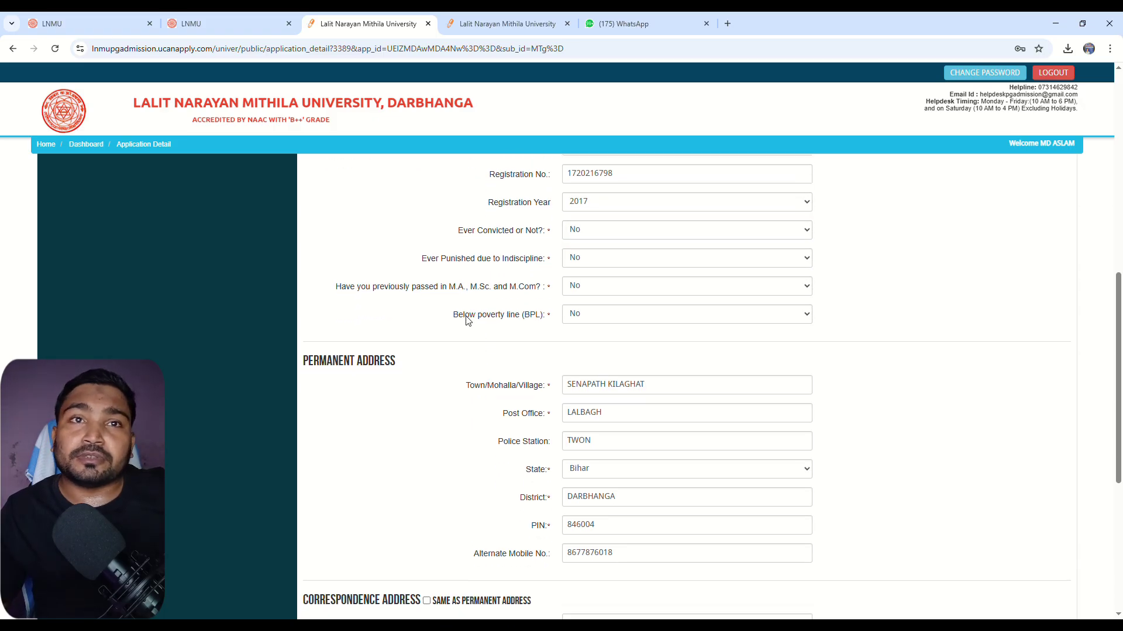
pyautogui.scroll(-1, 595, 321)
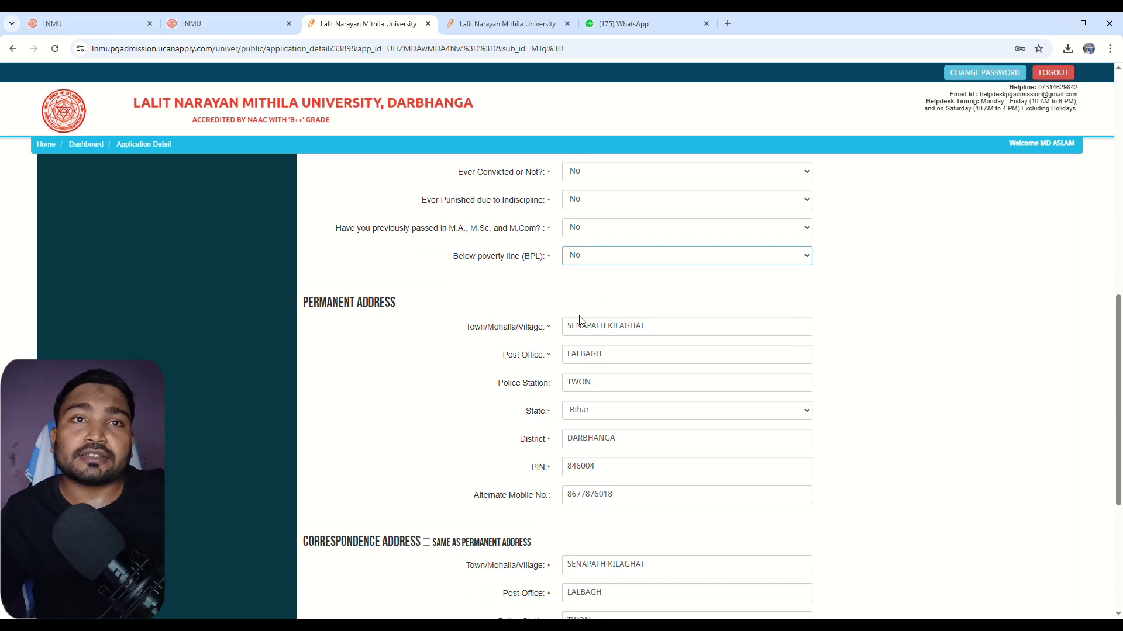
pyautogui.scroll(-2, 667, 350)
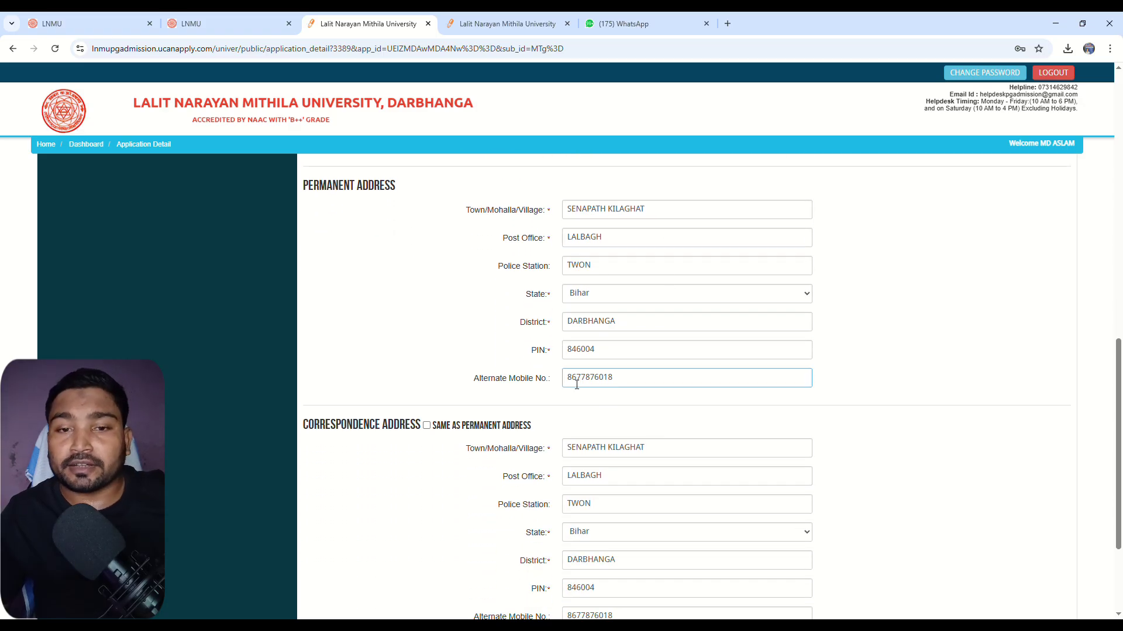
pyautogui.scroll(-2, 576, 386)
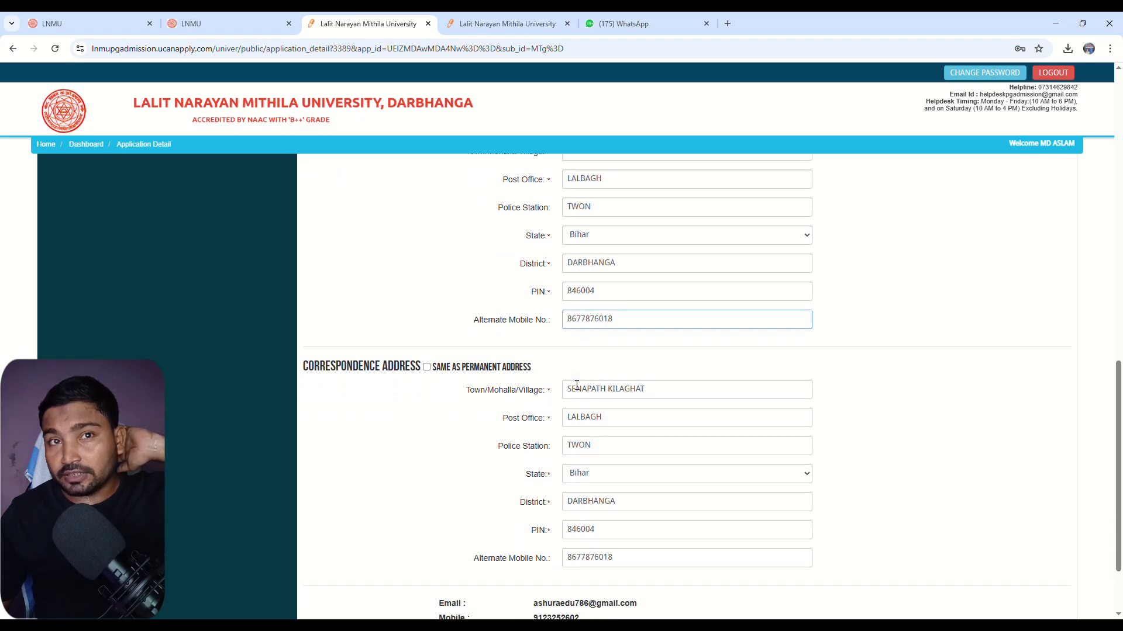
# Try to save the applicant details and proceed to the next application section.
pyautogui.click(578, 471)
pyautogui.click(897, 479)
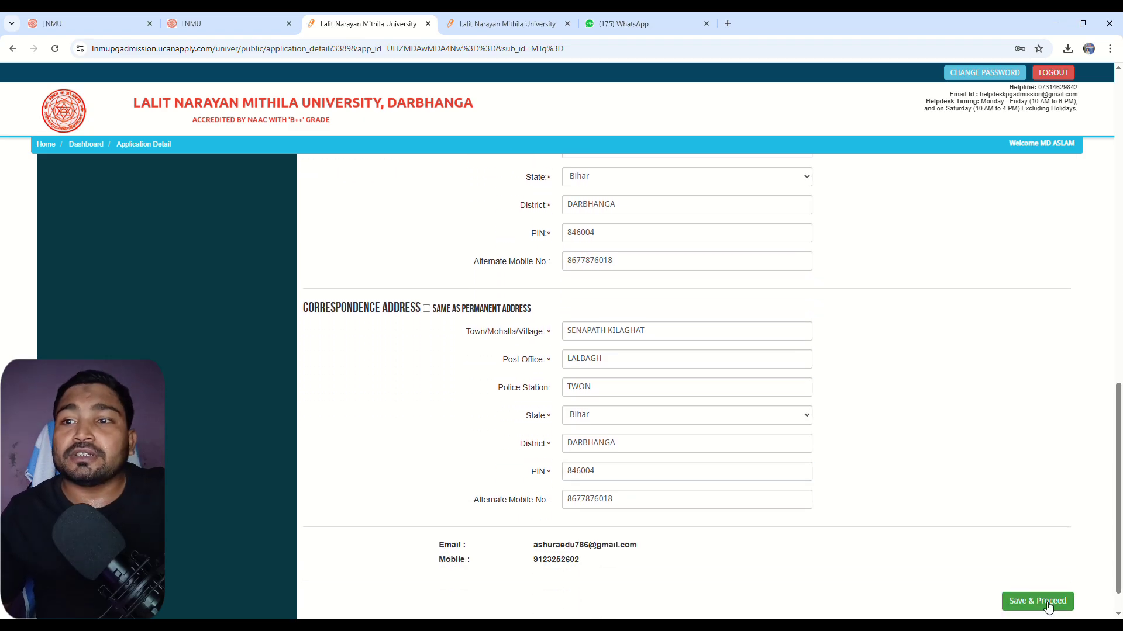
pyautogui.click(1047, 609)
pyautogui.press('Return')
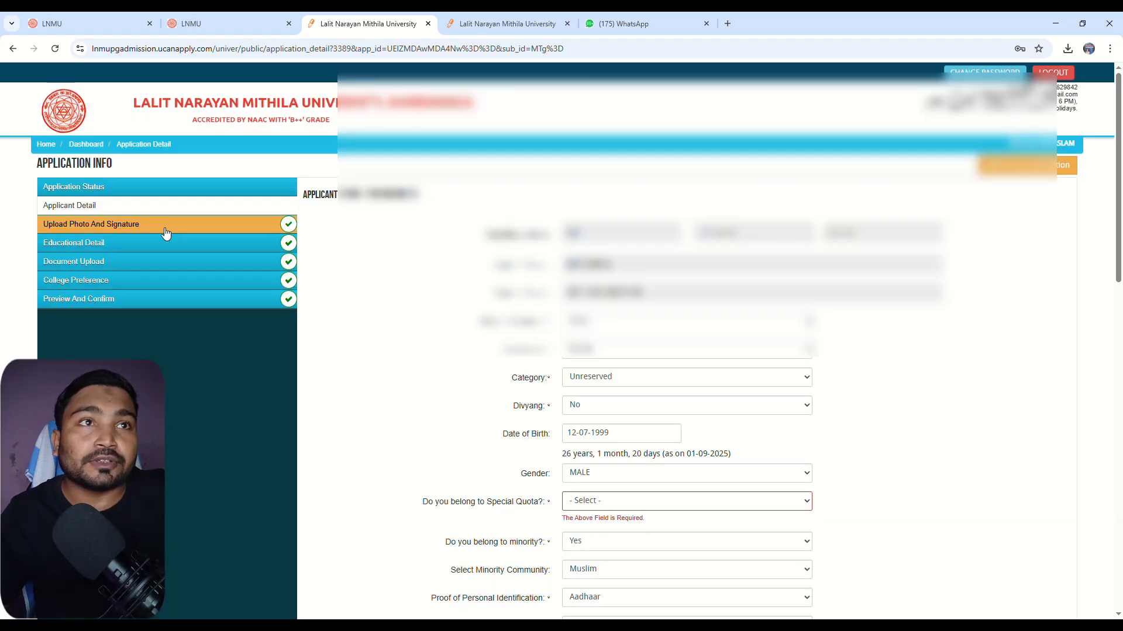
# Review the photo and signature upload section, and the percentage and aggregate marks fields in the educational details.
pyautogui.click(166, 232)
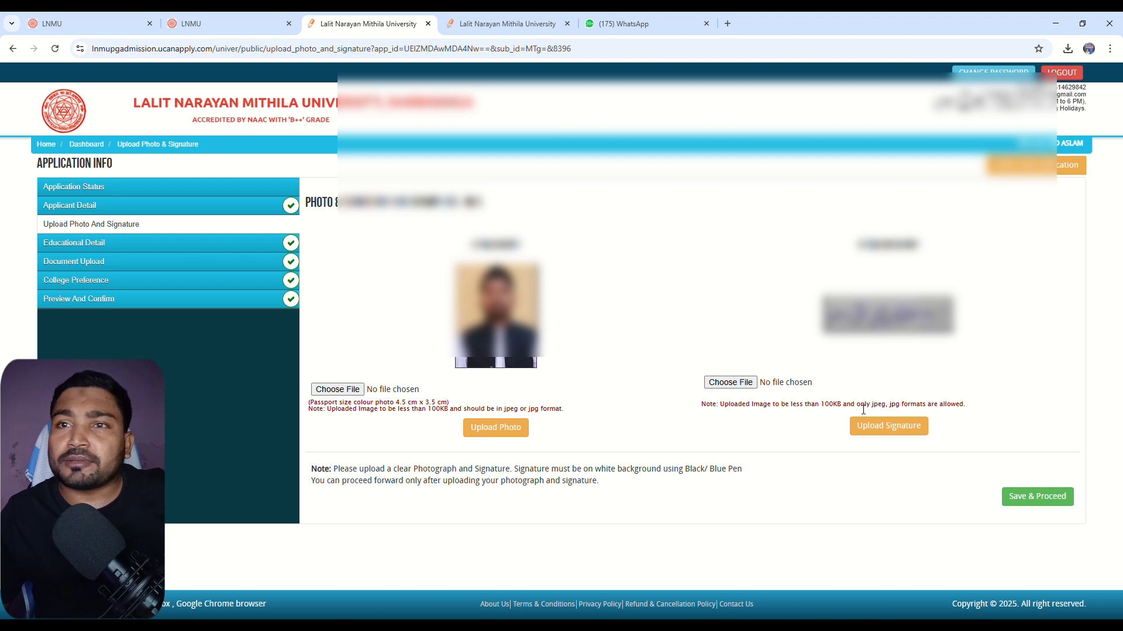
pyautogui.click(119, 245)
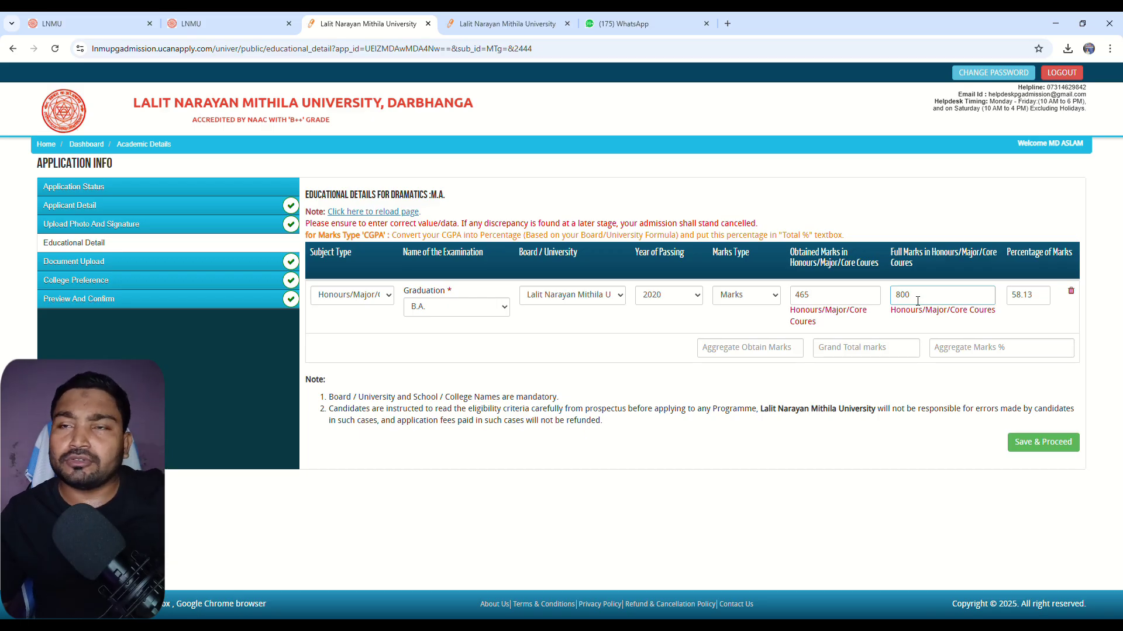
pyautogui.click(1032, 304)
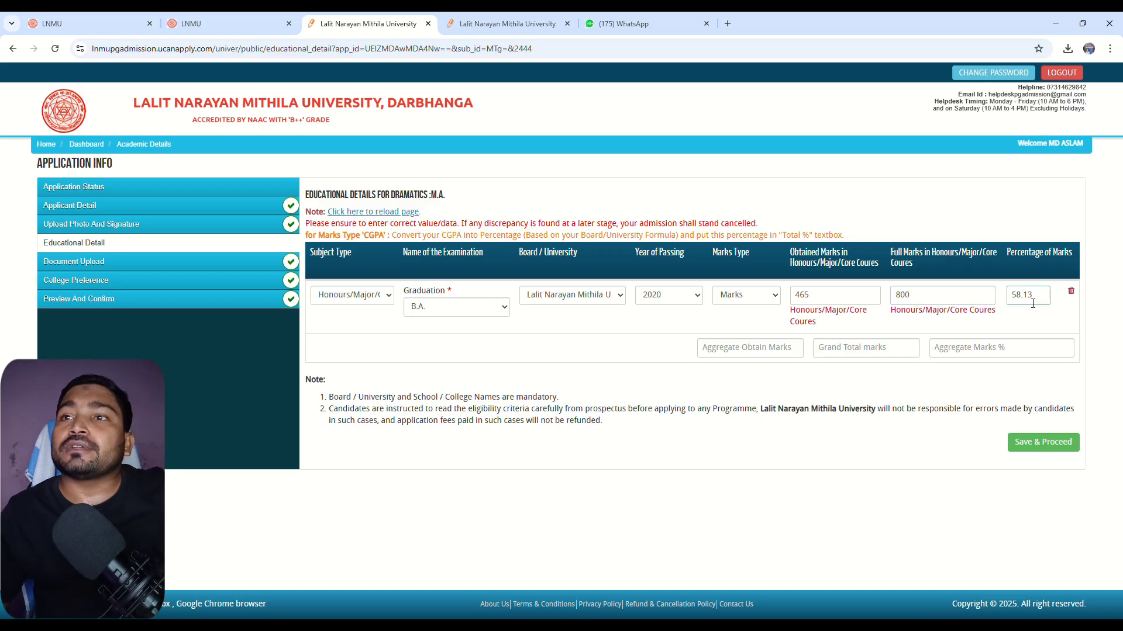
pyautogui.click(760, 353)
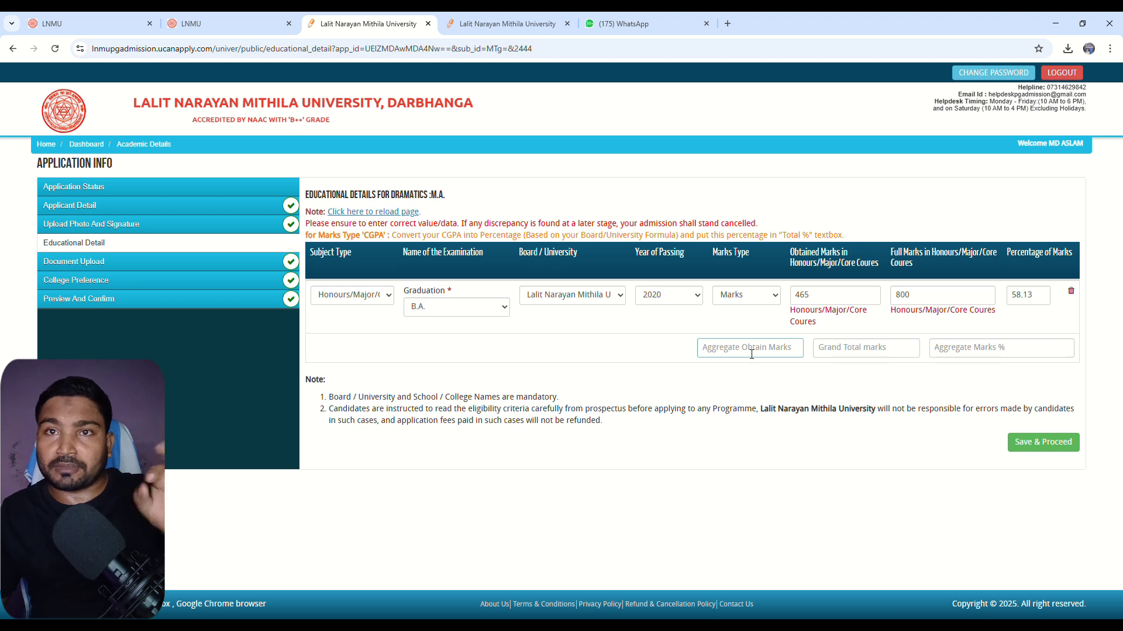
pyautogui.click(902, 357)
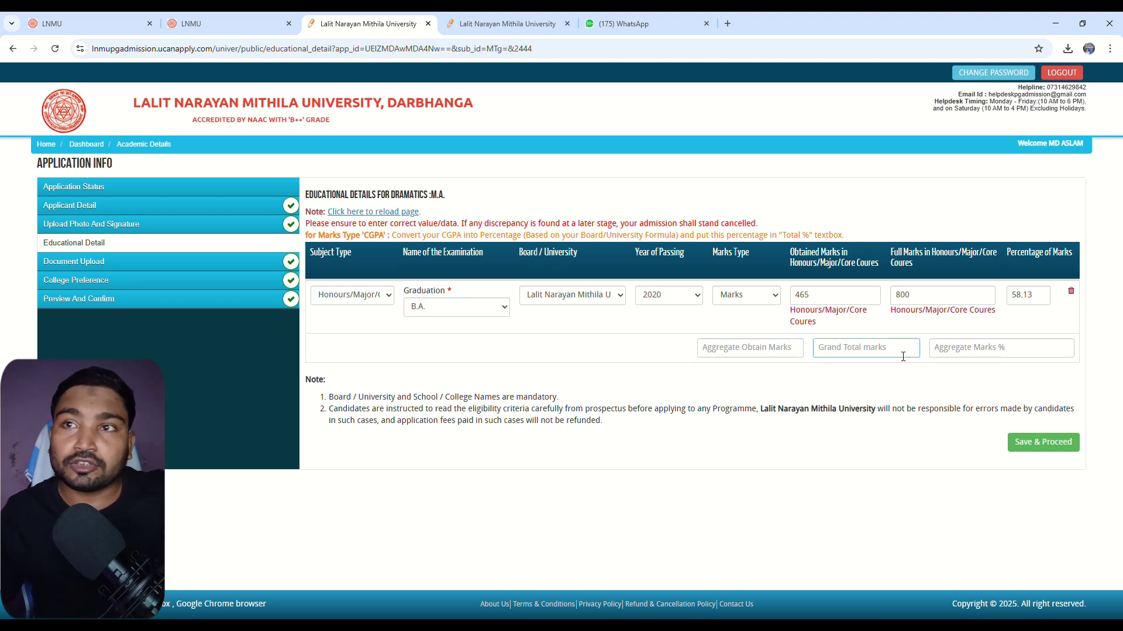
pyautogui.click(962, 357)
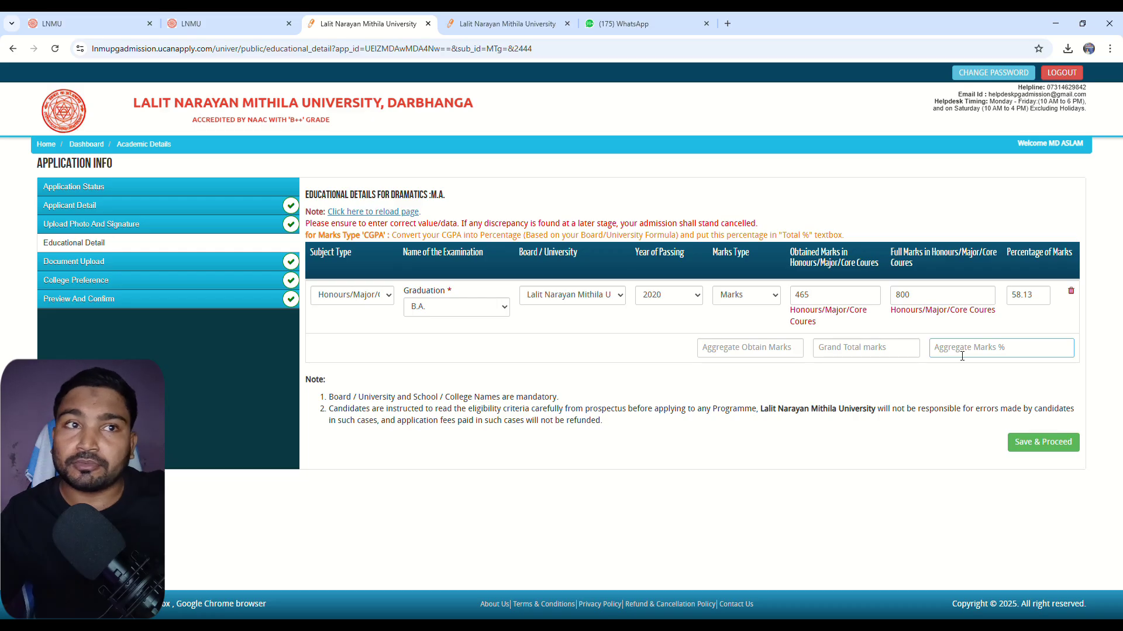
# Review the graduation marksheet entry in the document upload section and the college choice in the college preference section.
pyautogui.click(881, 375)
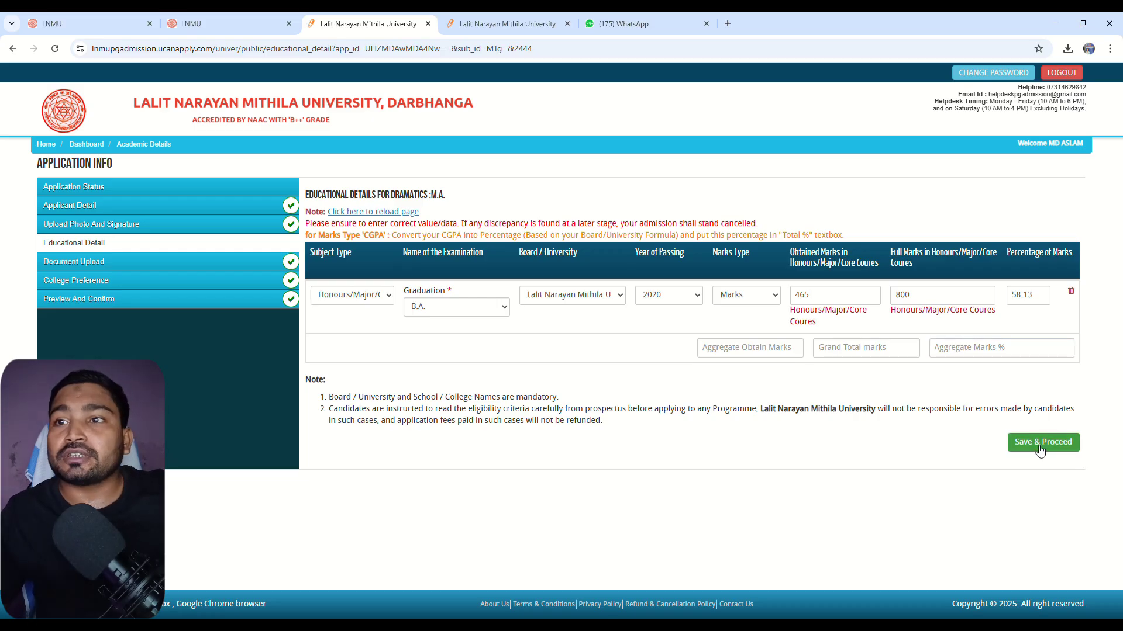
pyautogui.click(129, 268)
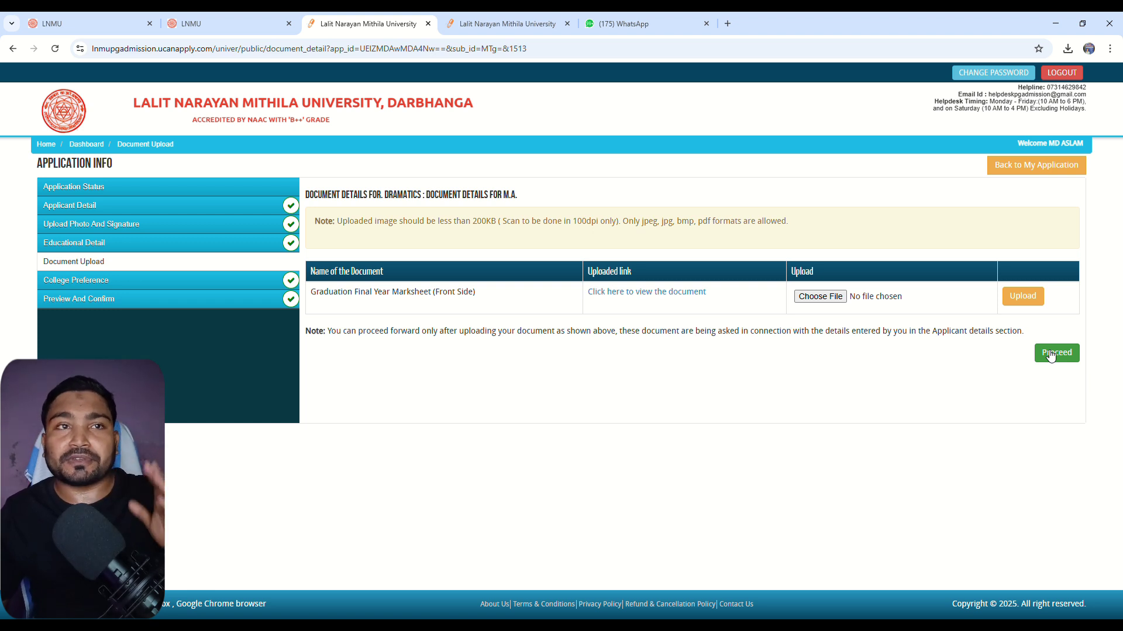
pyautogui.click(158, 282)
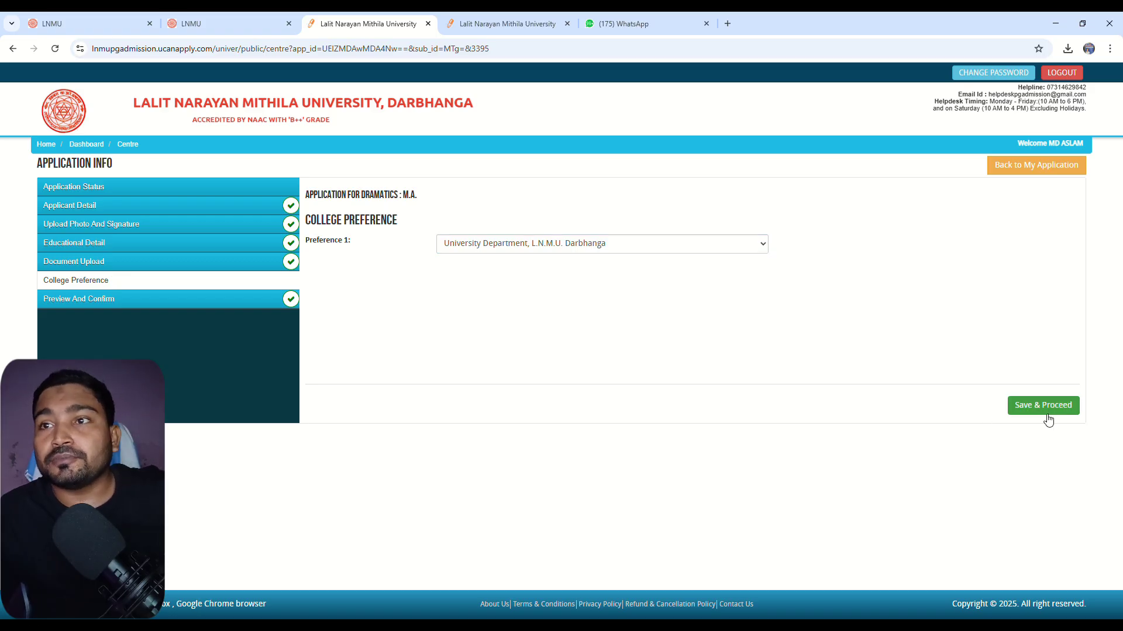
# Preview the completed Dramatics M.A. application, accept the declaration, and confirm its final submission.
pyautogui.click(111, 302)
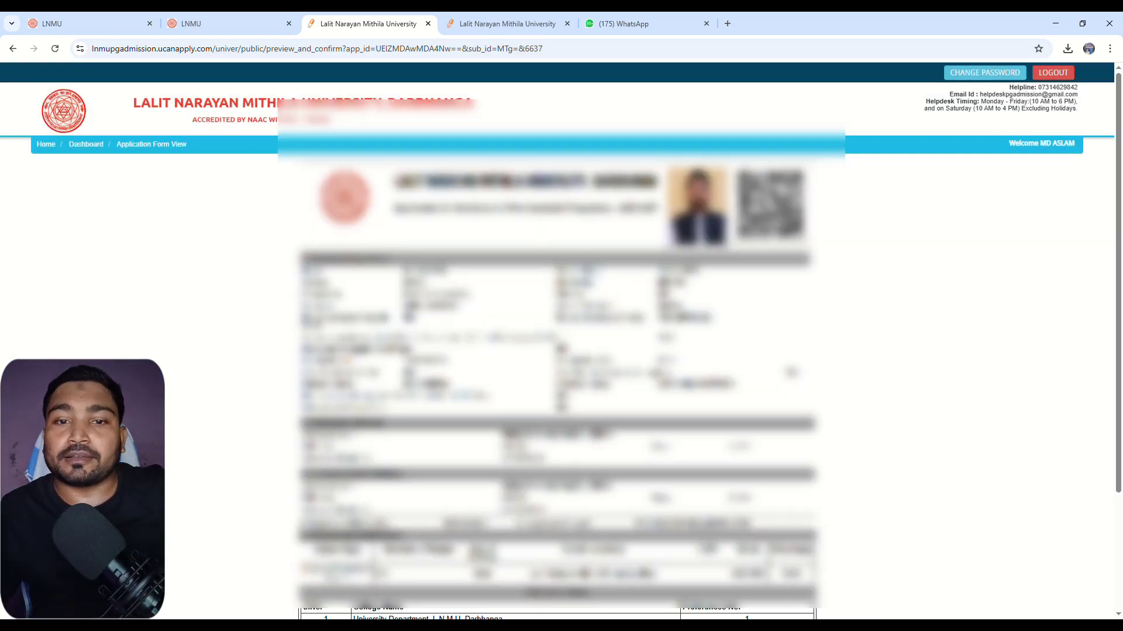
pyautogui.scroll(-3, 562, 380)
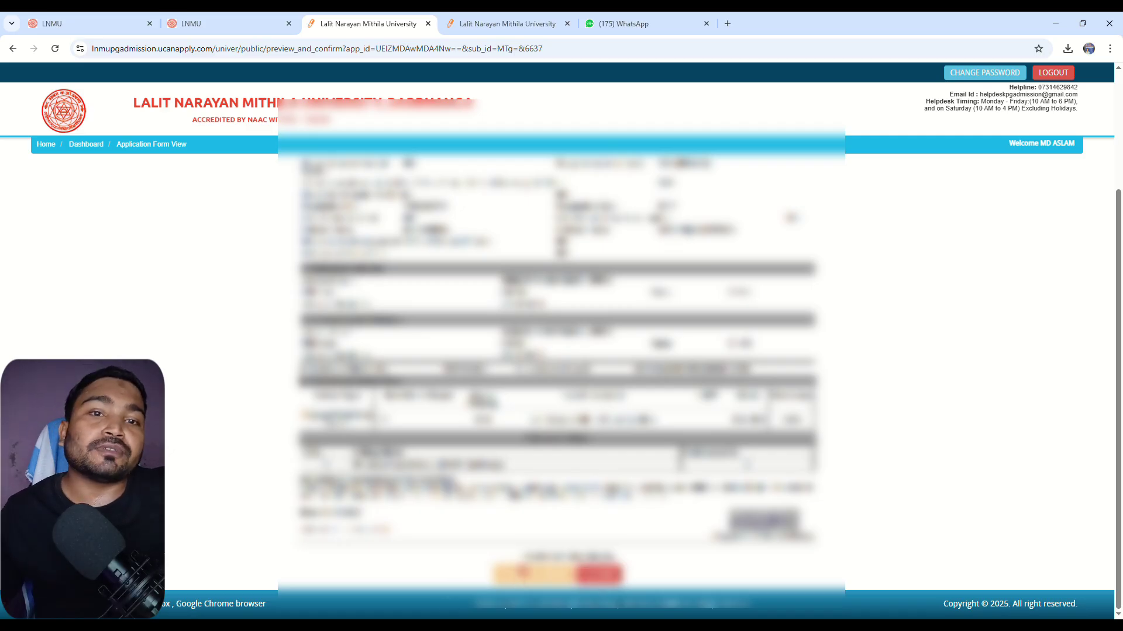
pyautogui.click(514, 556)
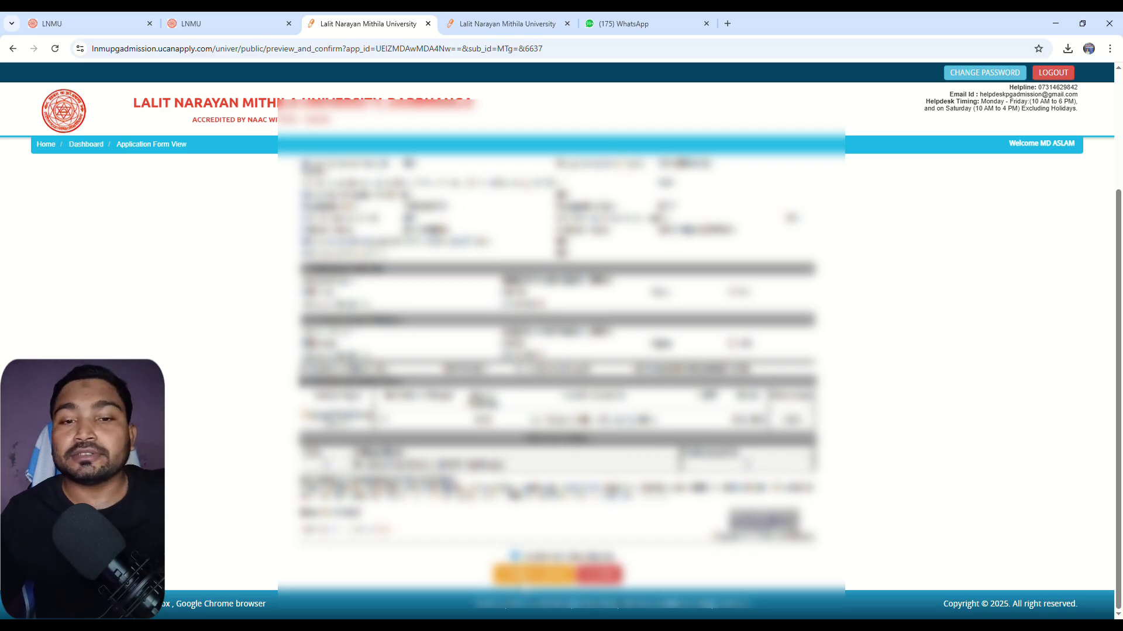
pyautogui.click(533, 574)
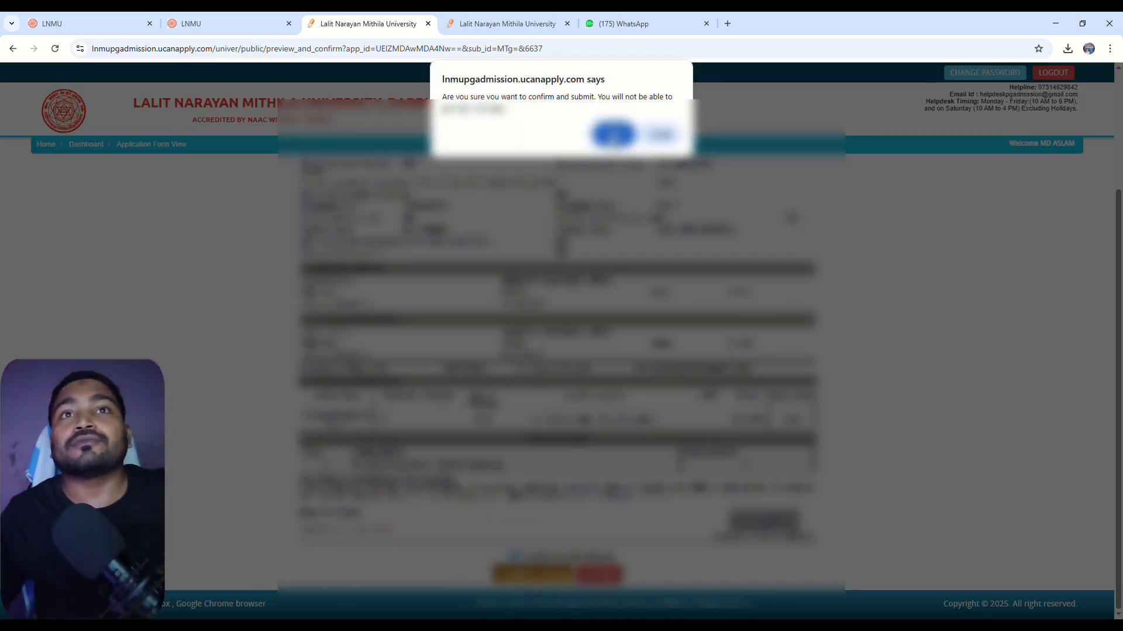
pyautogui.click(614, 134)
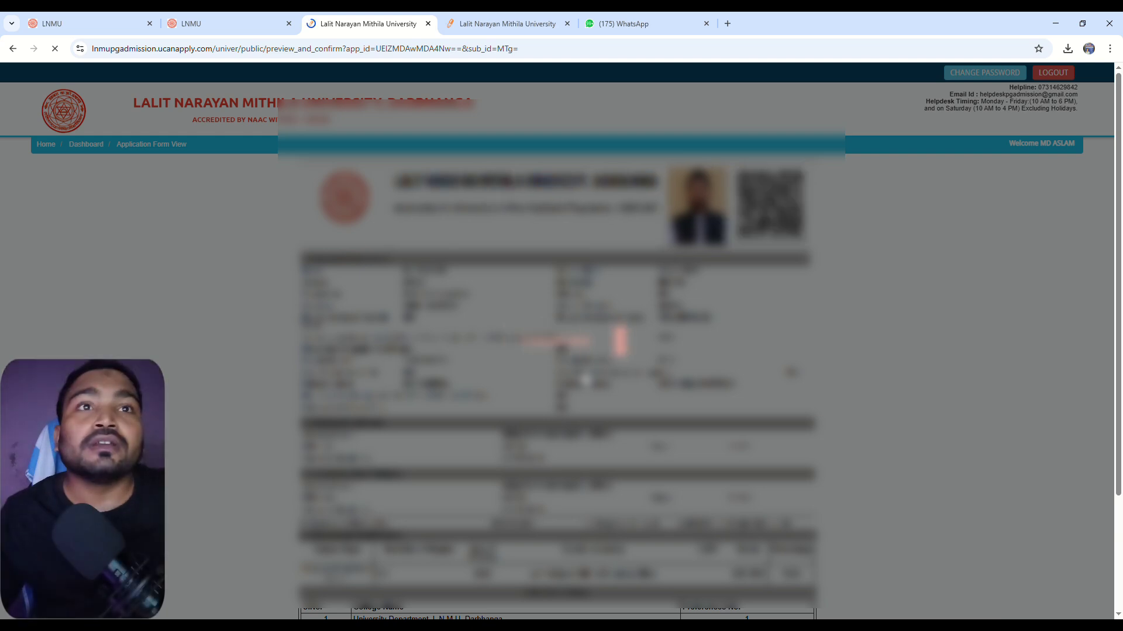
# Proceed to the application fee payment, set the payment type to ONLINE with Debit Card, and open the payment gateway.
pyautogui.scroll(-5, 526, 345)
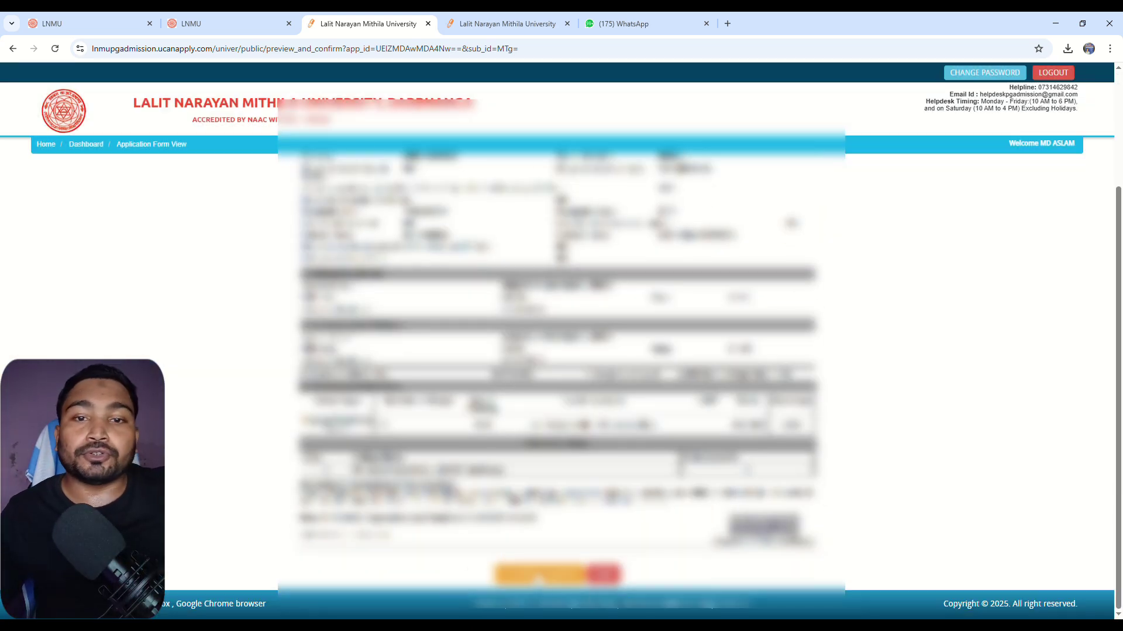
pyautogui.click(538, 578)
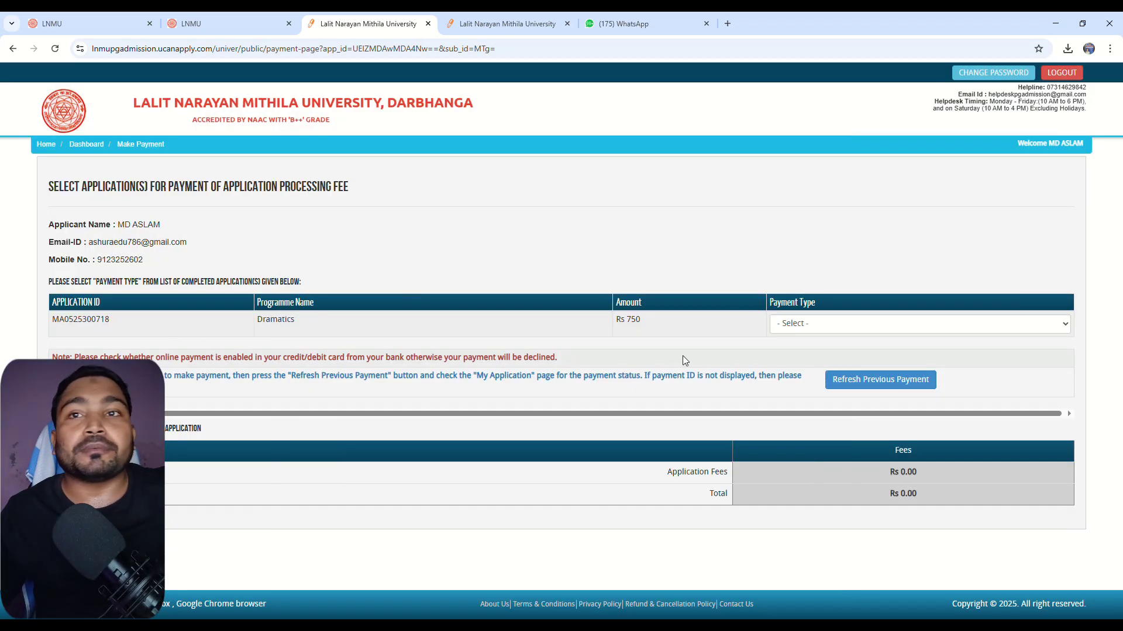
pyautogui.click(818, 364)
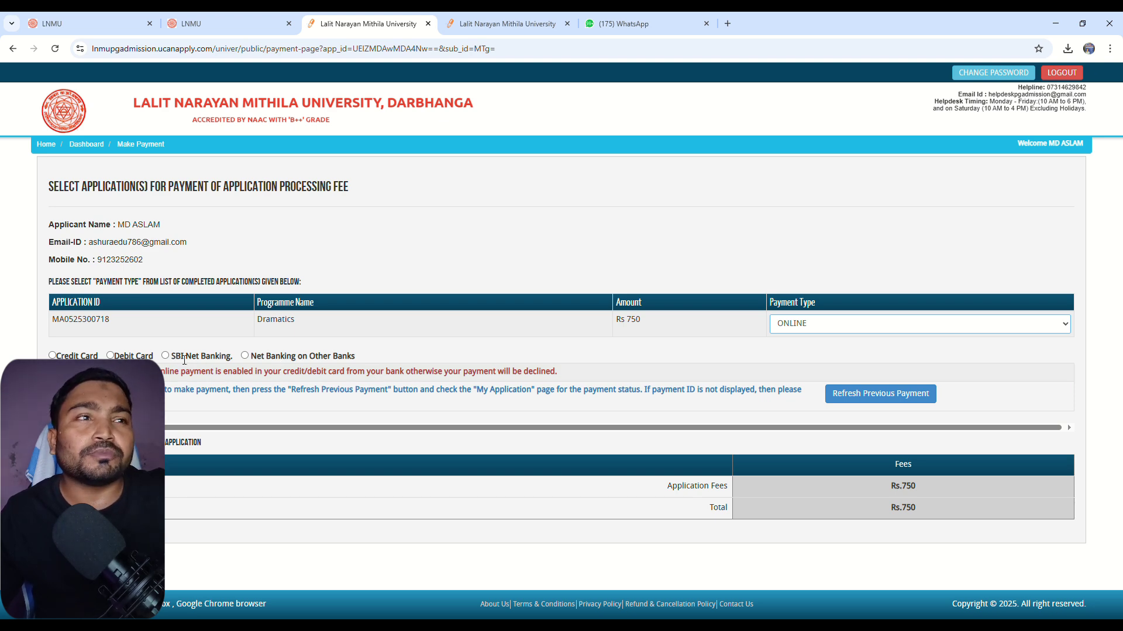
pyautogui.click(110, 355)
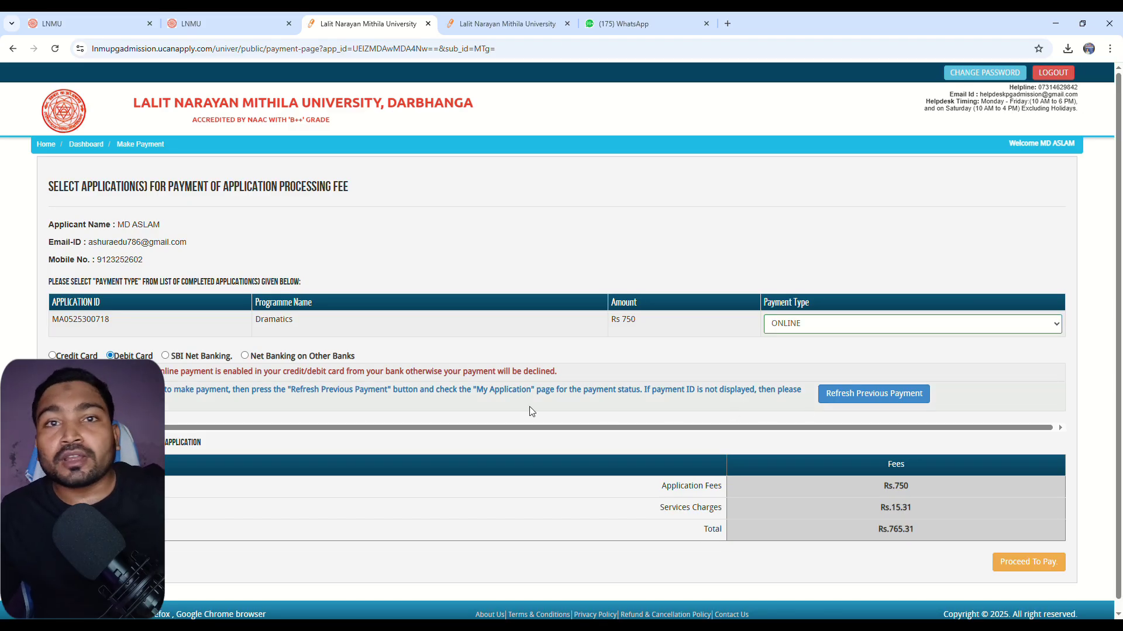
pyautogui.scroll(-1, 217, 454)
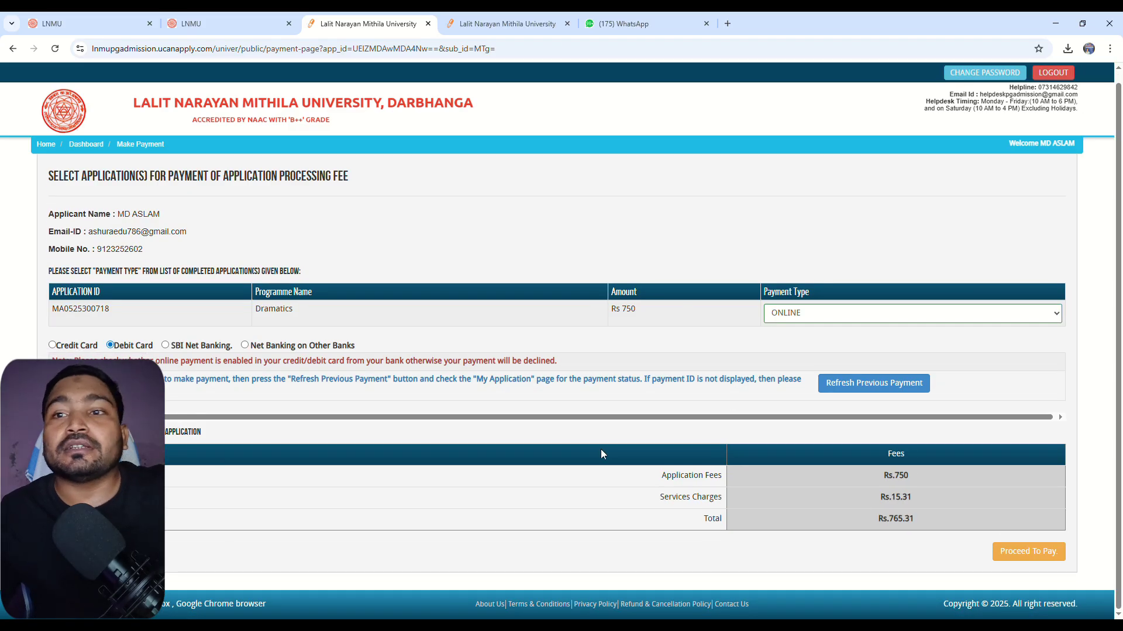
pyautogui.click(1028, 552)
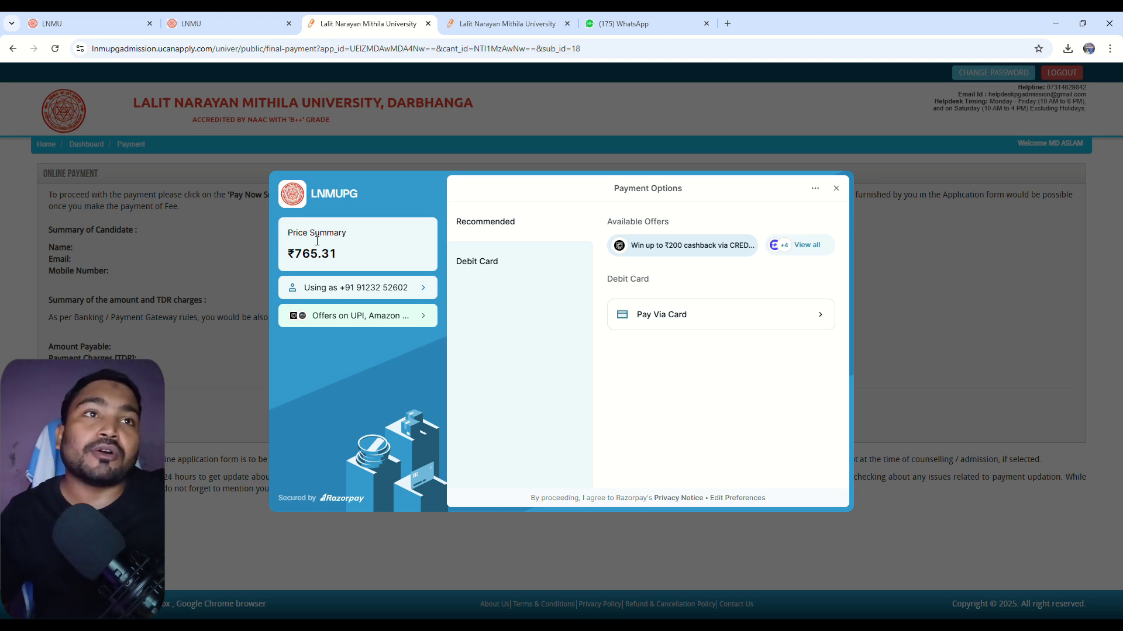
# Apply the Amazon Pay Balance scratch card offer to reach the wallet options, and start paying with PhonePe without the offer.
pyautogui.click(426, 320)
pyautogui.scroll(-3, 643, 375)
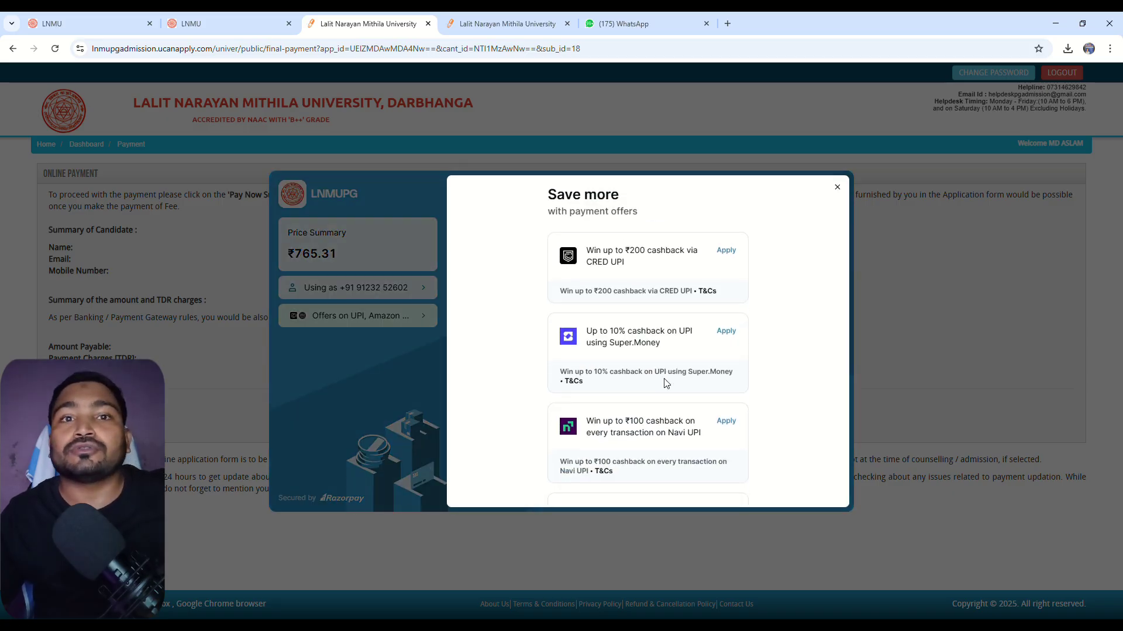
pyautogui.scroll(-1, 643, 384)
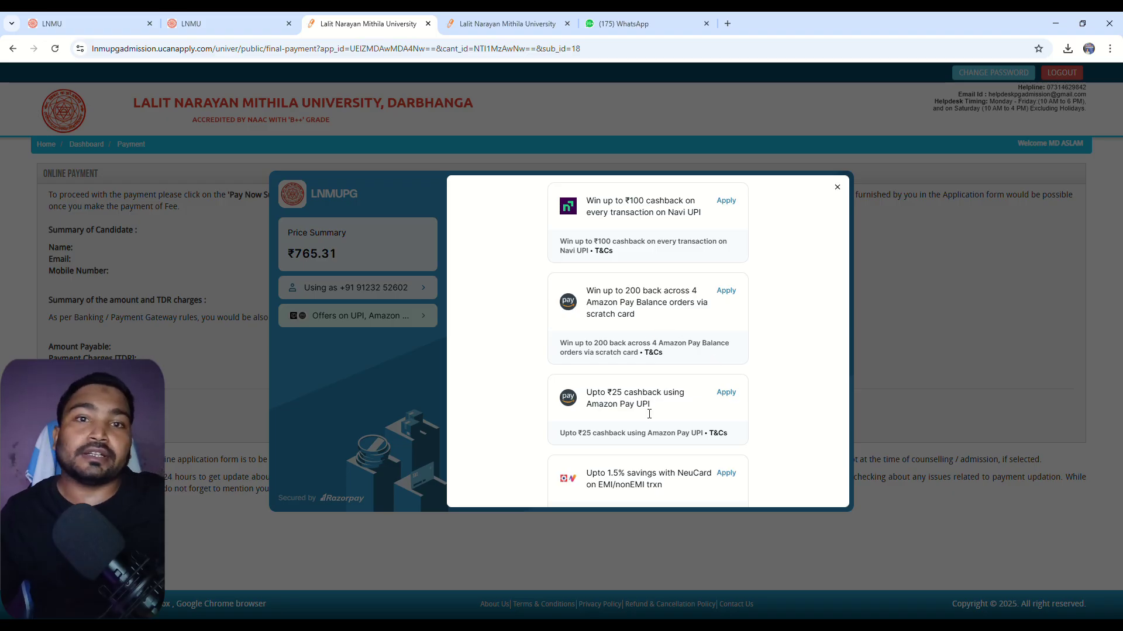
pyautogui.click(726, 291)
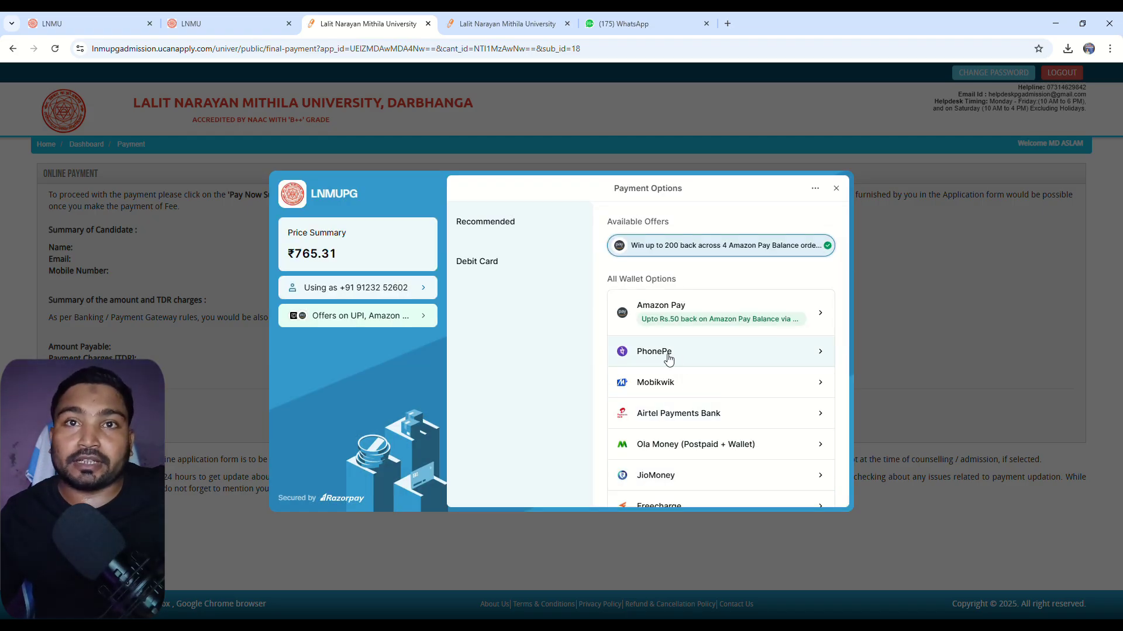
pyautogui.click(668, 357)
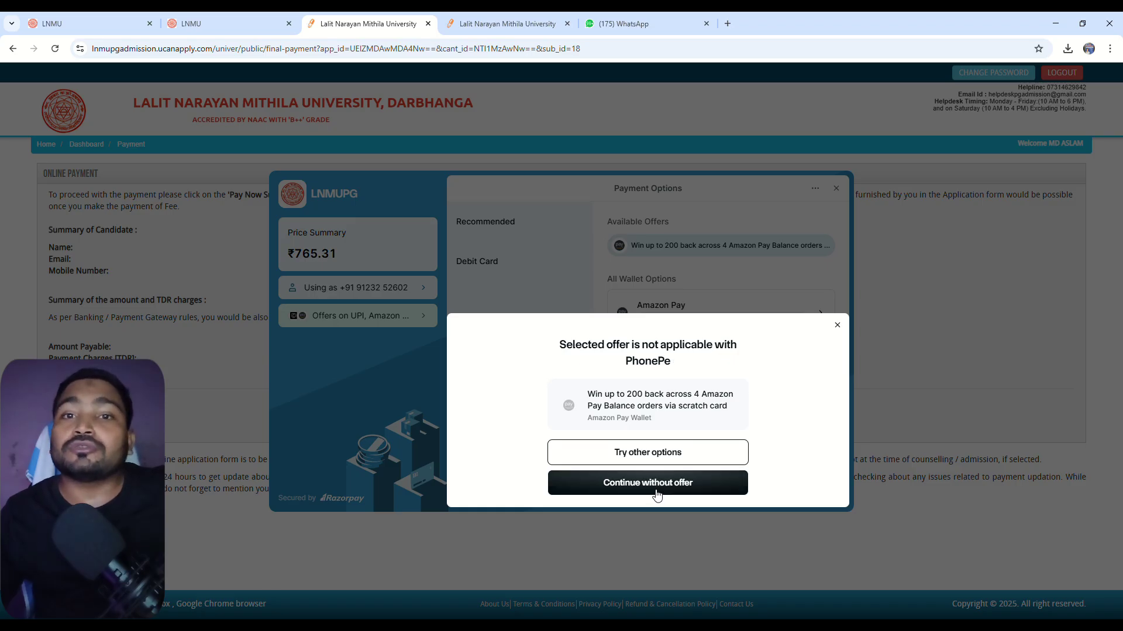
pyautogui.click(656, 494)
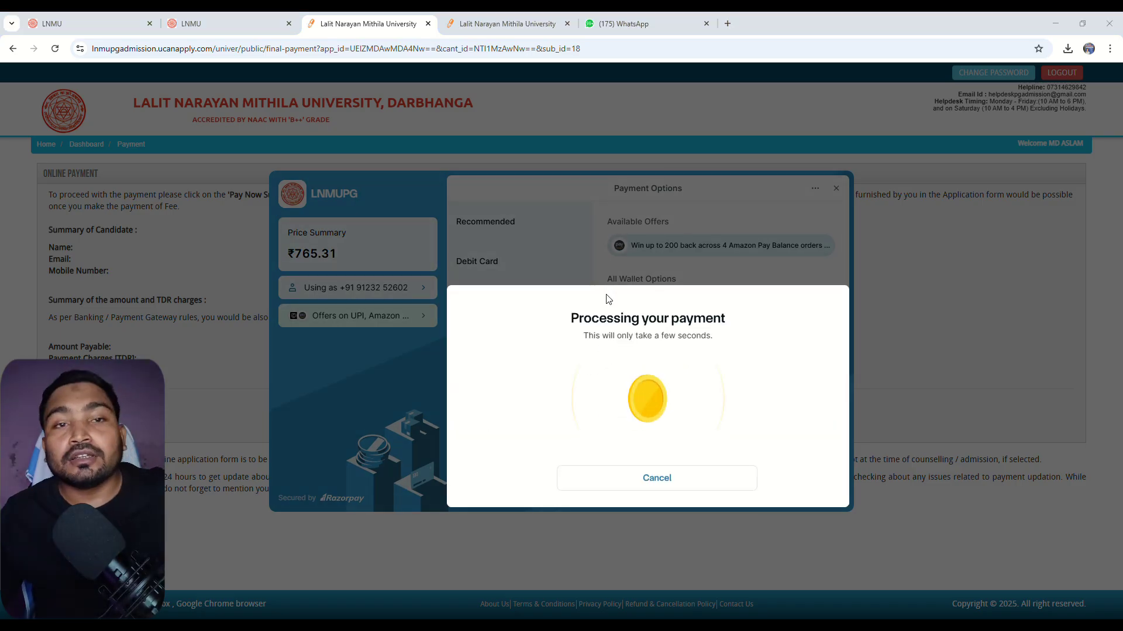